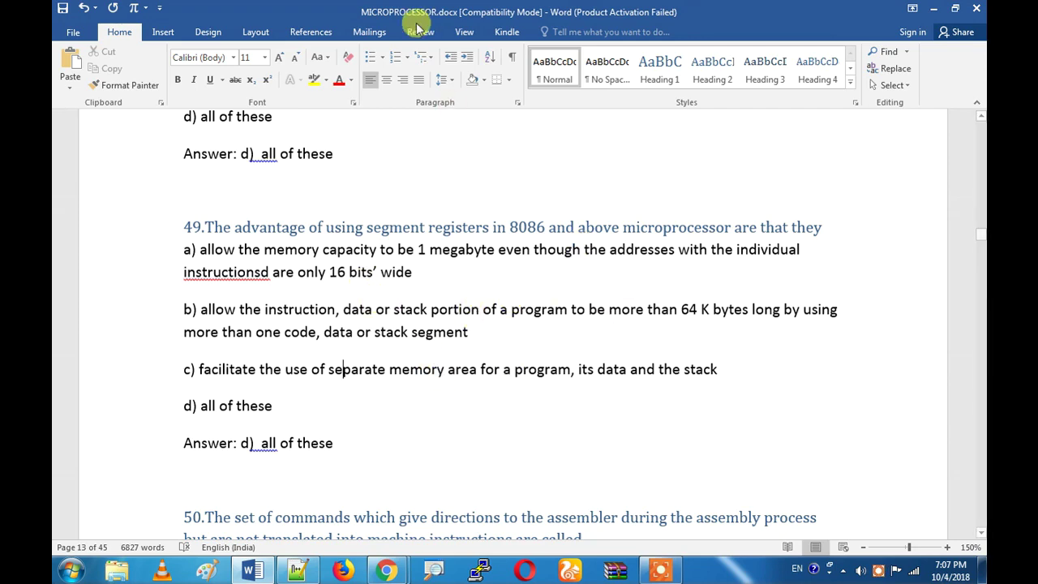
- Inspect the misspelled words instructionsd and protectiond in questions 53–55 without correcting them
{"action": "scroll", "coordinate": [526, 389], "scroll_direction": "down", "scroll_amount": 4}
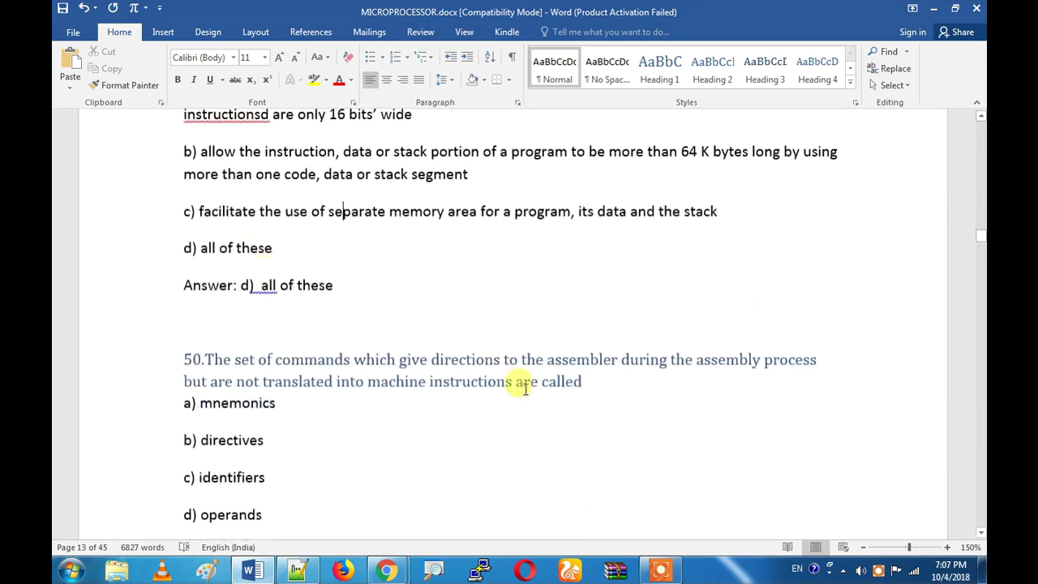
{"action": "scroll", "coordinate": [390, 312], "scroll_direction": "up", "scroll_amount": 3}
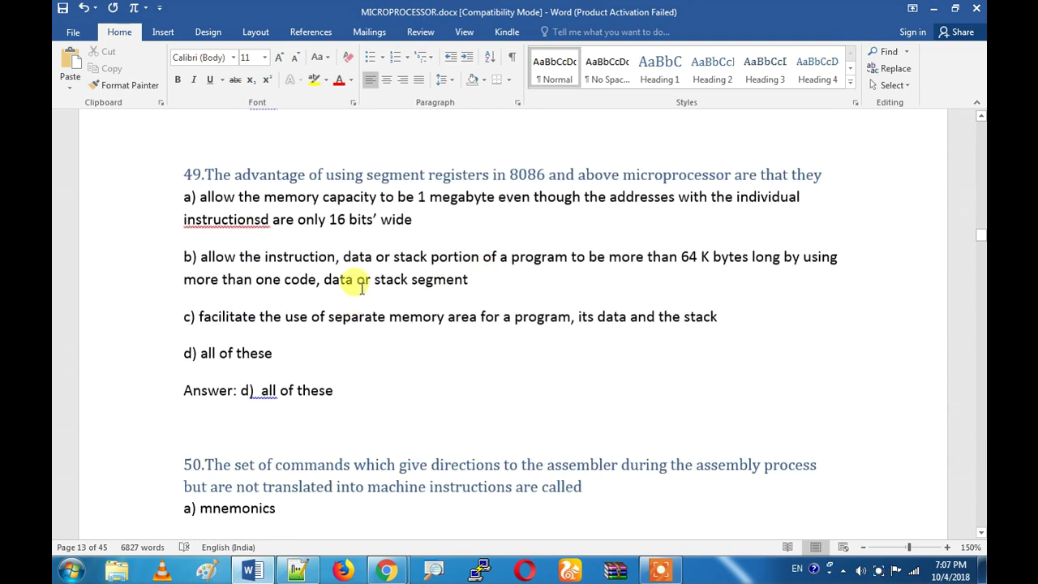
{"action": "right_click", "coordinate": [254, 215]}
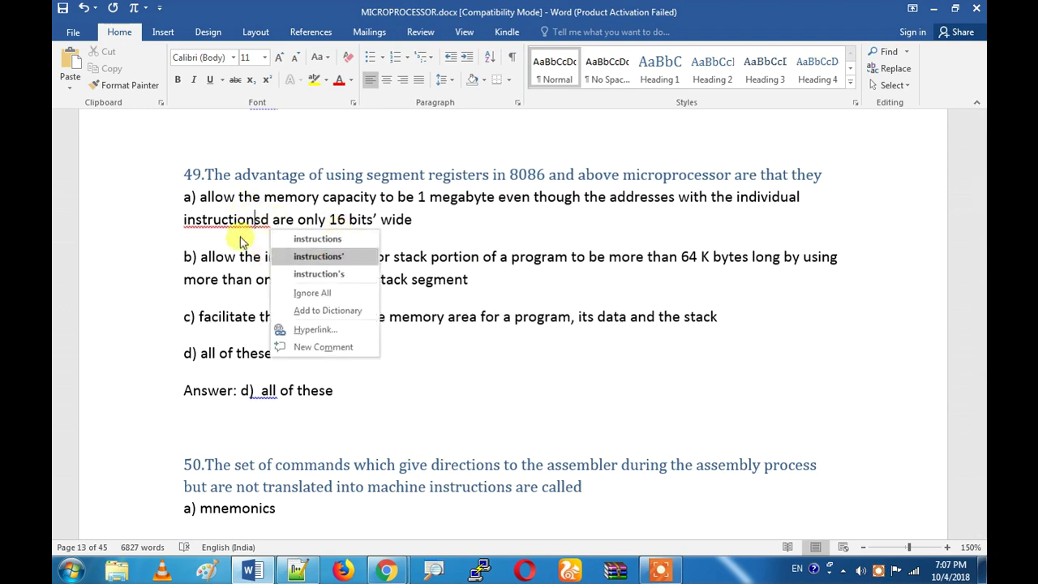
{"action": "left_click", "coordinate": [265, 258]}
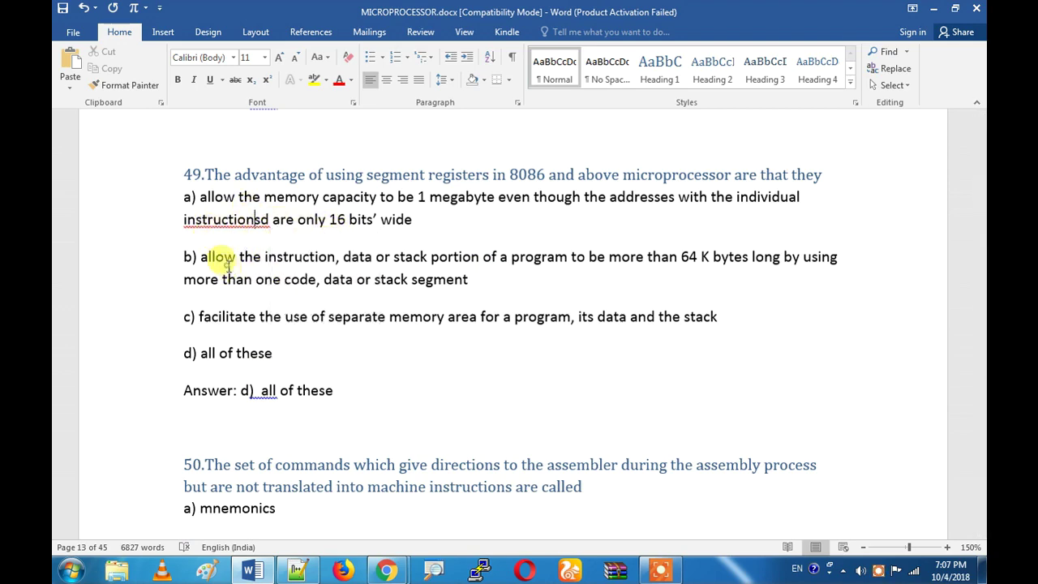
{"action": "scroll", "coordinate": [284, 276], "scroll_direction": "down", "scroll_amount": 5}
{"action": "scroll", "coordinate": [293, 288], "scroll_direction": "down", "scroll_amount": 5}
{"action": "scroll", "coordinate": [289, 278], "scroll_direction": "up", "scroll_amount": 3}
{"action": "left_click", "coordinate": [248, 317]}
{"action": "scroll", "coordinate": [341, 339], "scroll_direction": "down", "scroll_amount": 3}
{"action": "scroll", "coordinate": [413, 361], "scroll_direction": "down", "scroll_amount": 5}
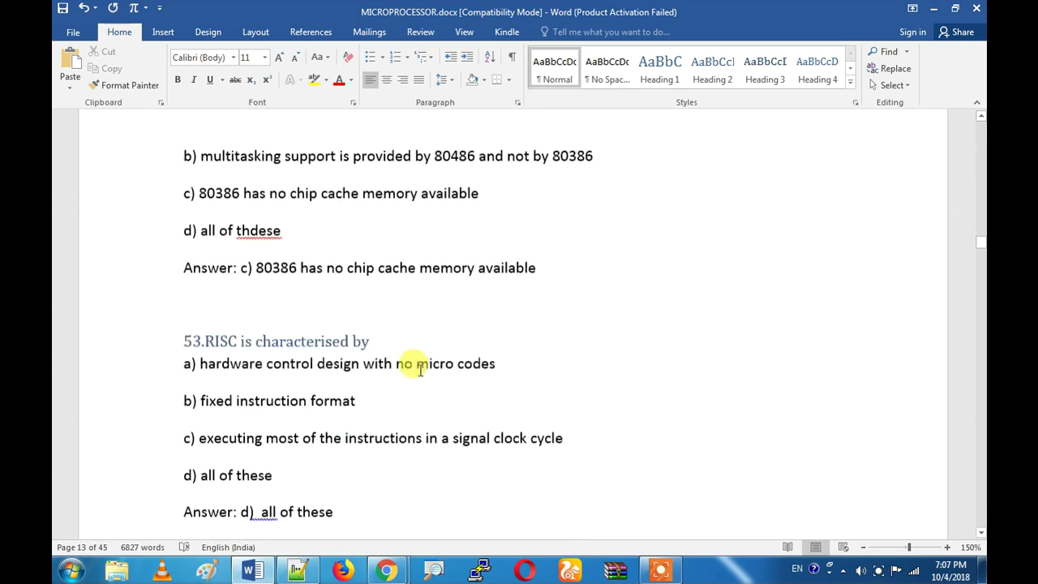
{"action": "left_click", "coordinate": [271, 438]}
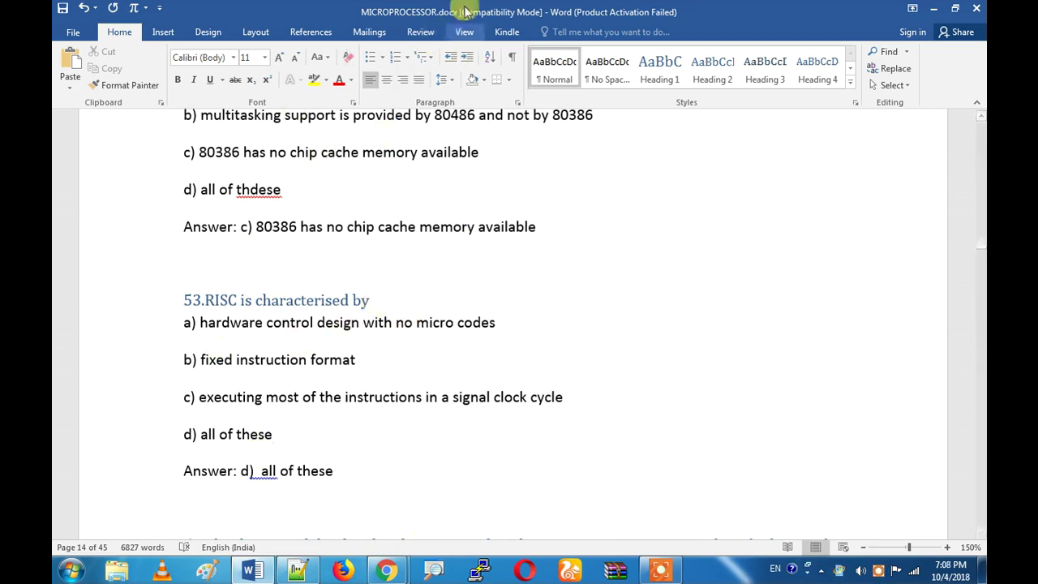
- Run Spelling & Grammar, fixing the double spaces after (RISC) and (CISC) and correcting tdhese to these
{"action": "left_click", "coordinate": [422, 32]}
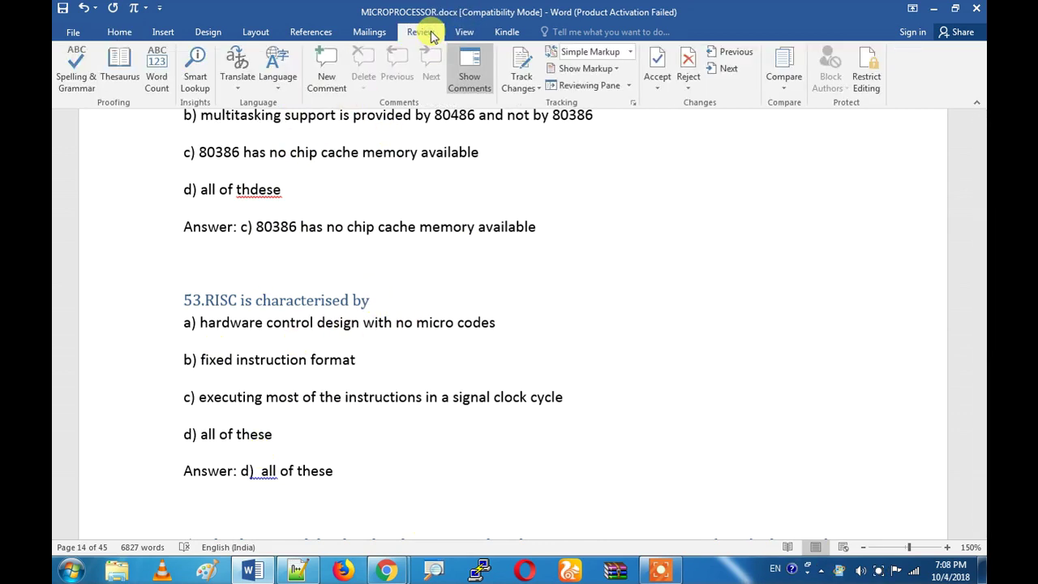
{"action": "left_click", "coordinate": [79, 91]}
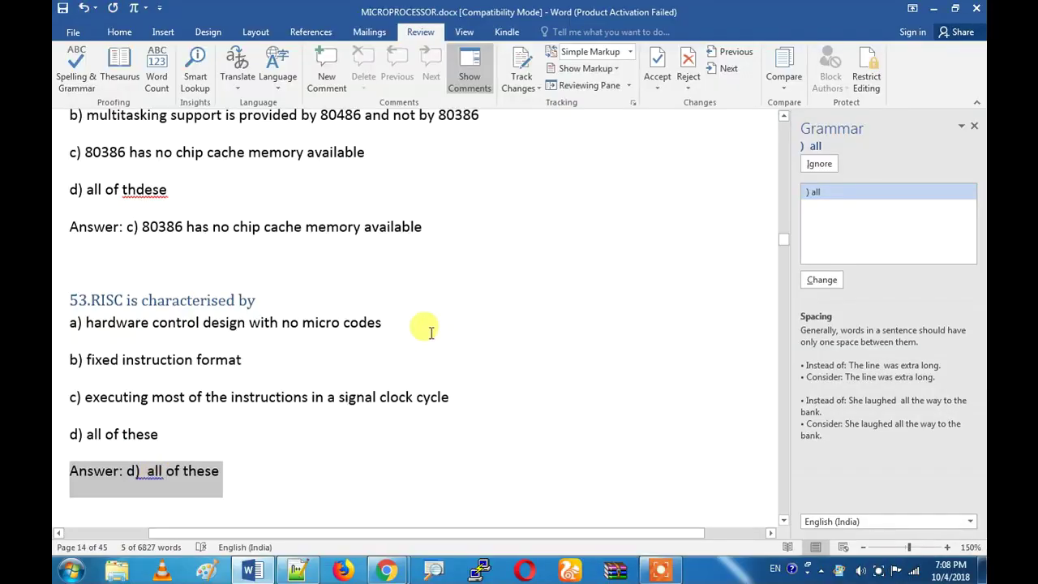
{"action": "left_click", "coordinate": [821, 281]}
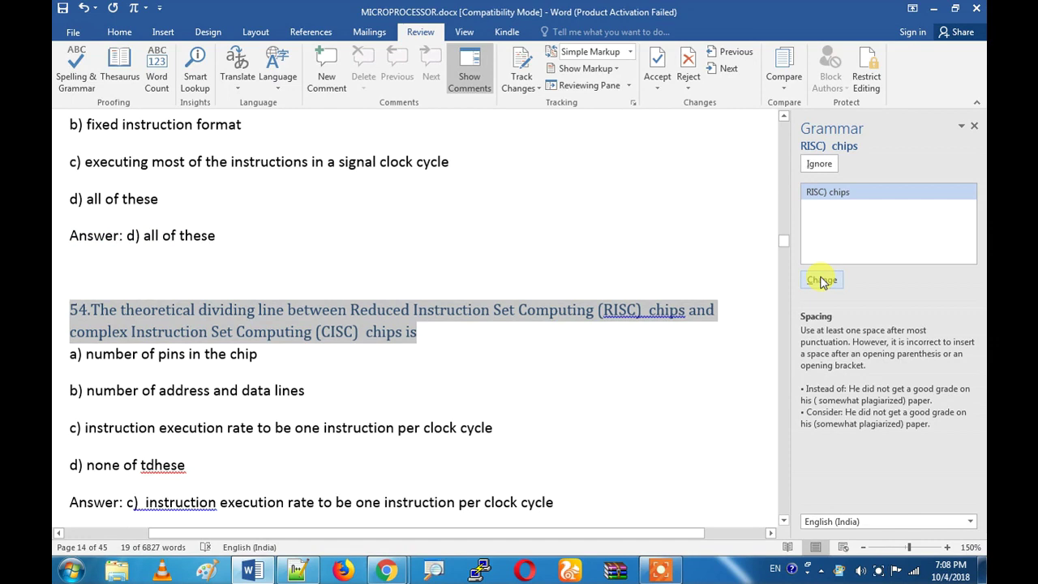
{"action": "left_click", "coordinate": [821, 281]}
{"action": "left_click", "coordinate": [822, 280]}
{"action": "left_click", "coordinate": [822, 281]}
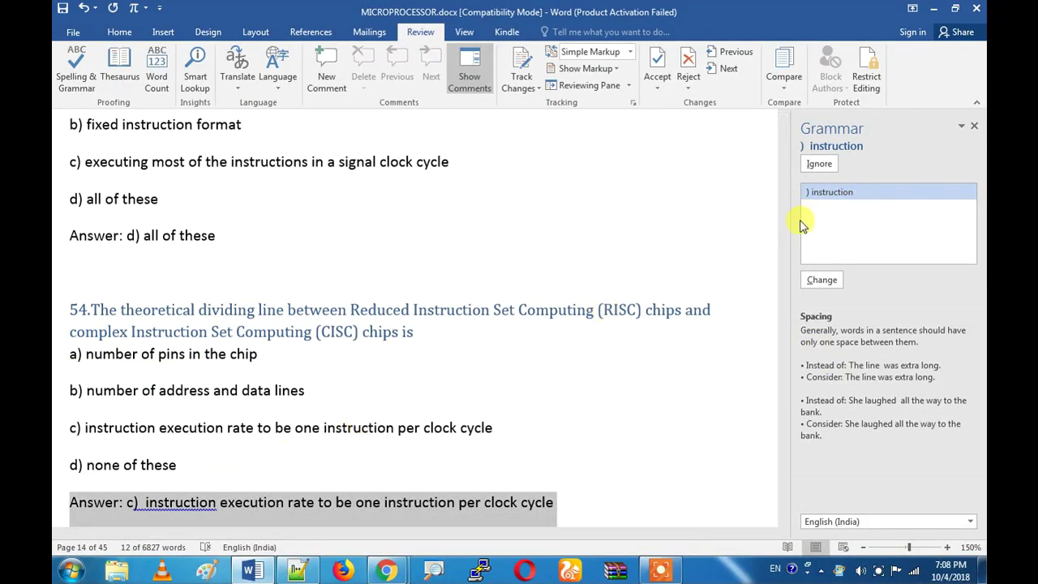
- Fix the double space before instruction and correct instructiodns to instructions
{"action": "left_click", "coordinate": [820, 279]}
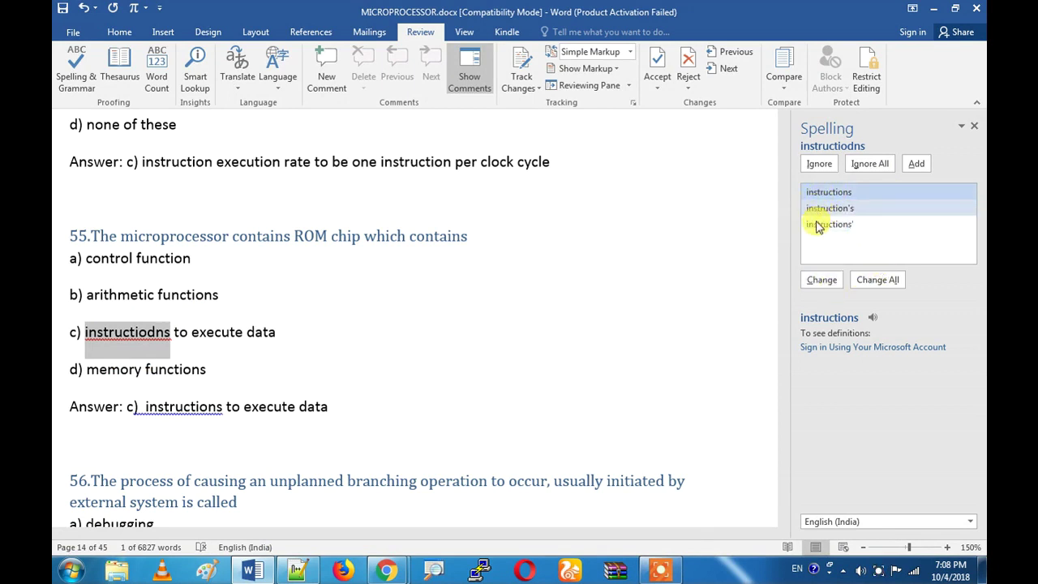
{"action": "left_click", "coordinate": [840, 208]}
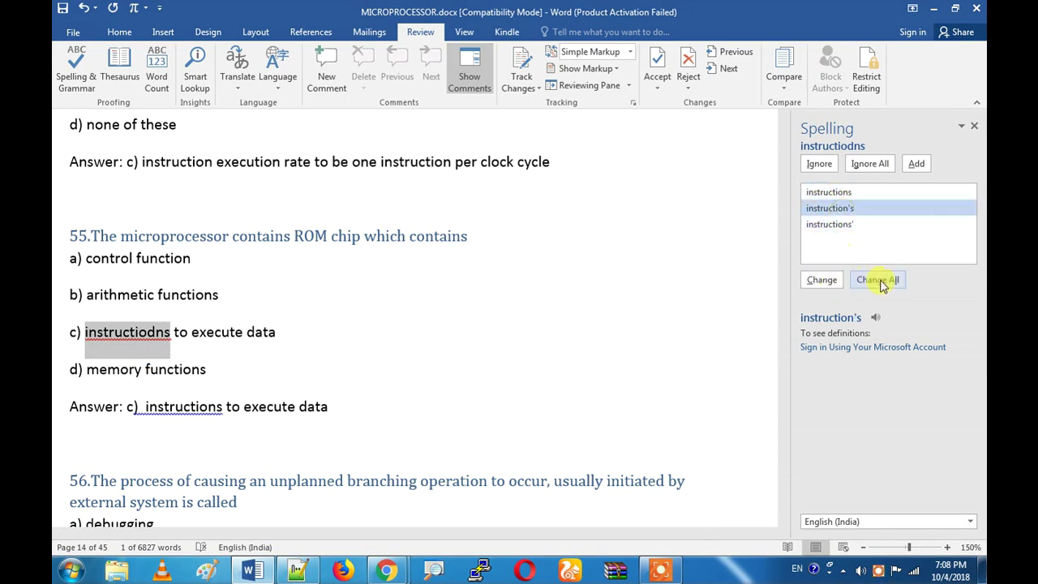
{"action": "left_click", "coordinate": [828, 192]}
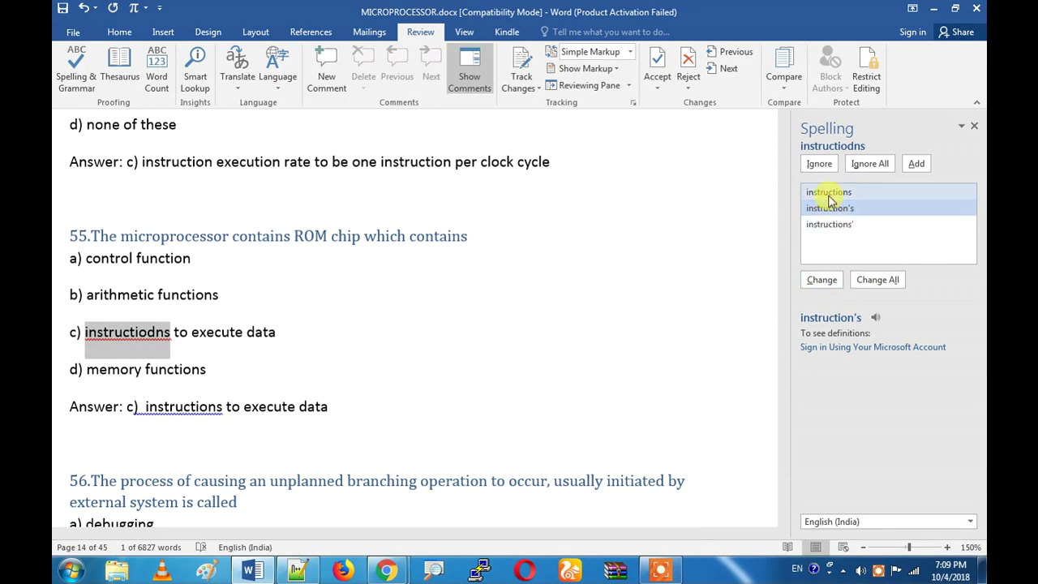
{"action": "left_click", "coordinate": [878, 279]}
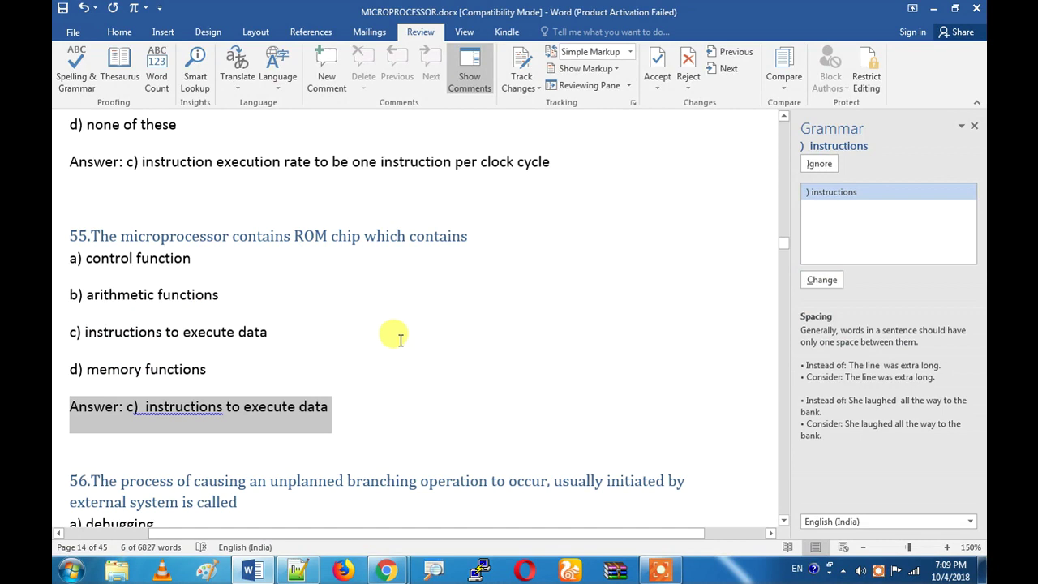
{"action": "left_click", "coordinate": [120, 32]}
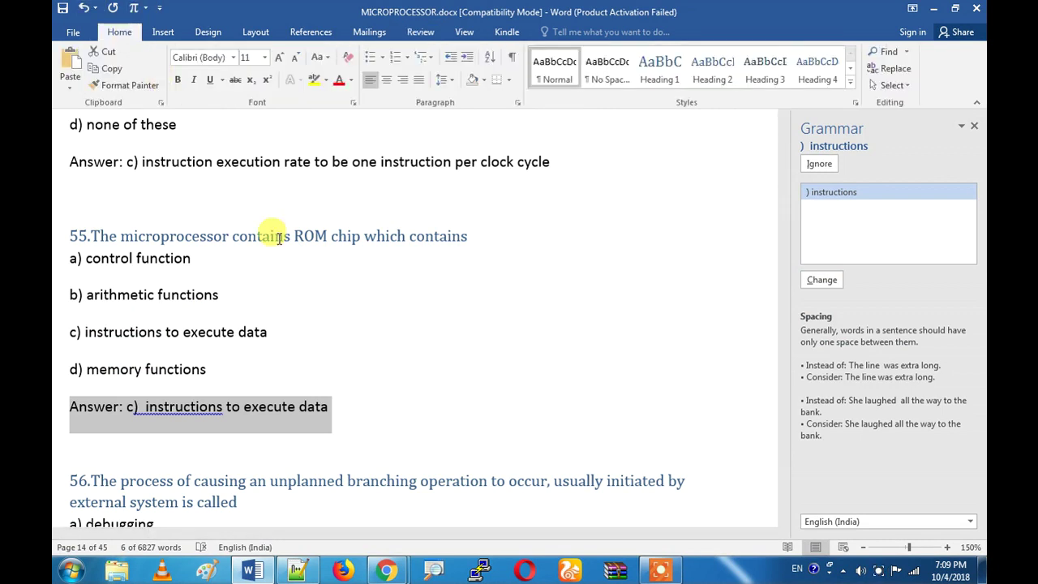
{"action": "left_click", "coordinate": [281, 297]}
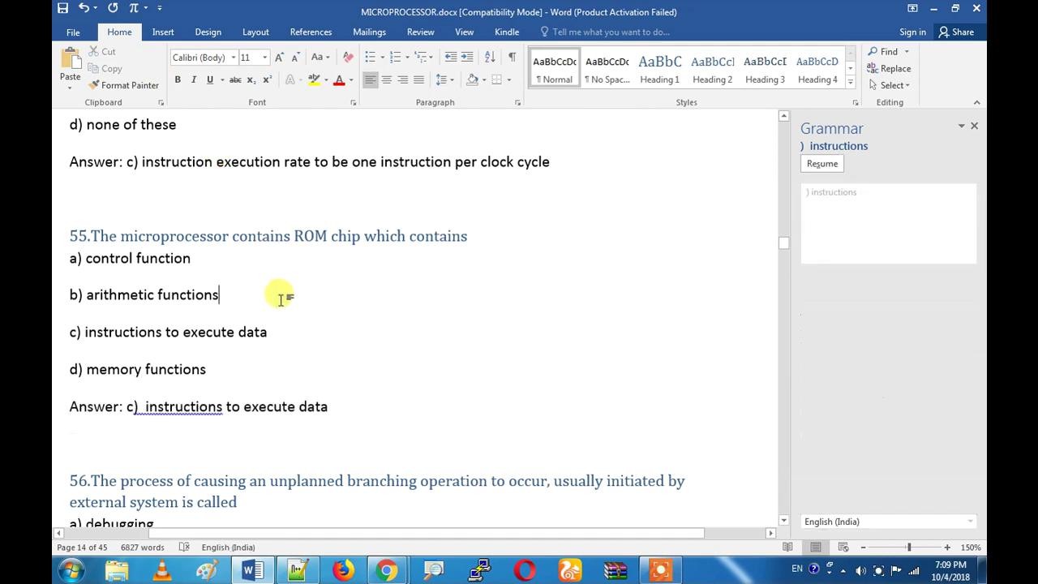
{"action": "left_click_drag", "start_coordinate": [220, 296], "coordinate": [157, 296]}
{"action": "left_click", "coordinate": [274, 333]}
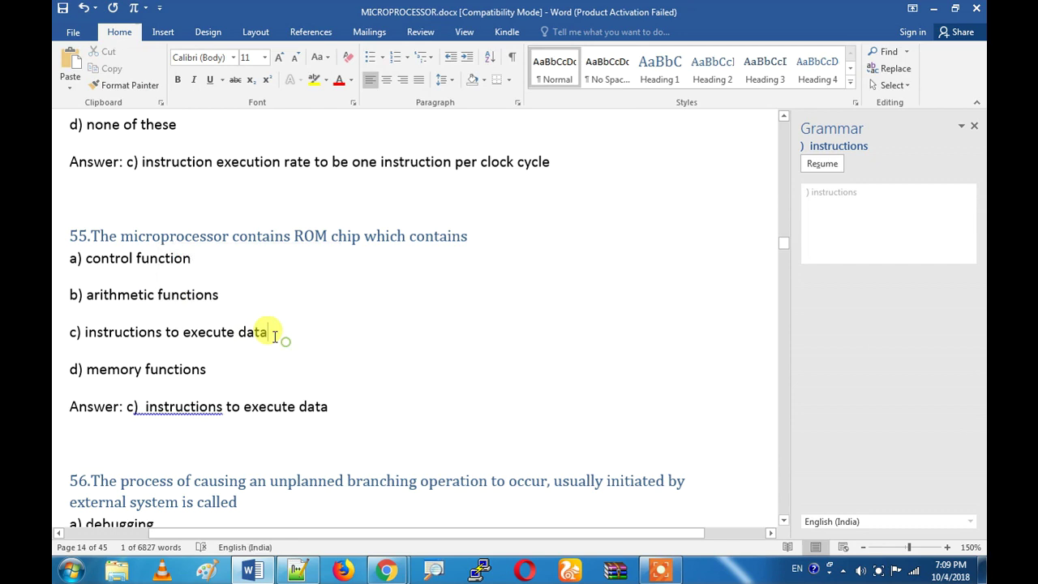
{"action": "right_click", "coordinate": [197, 330]}
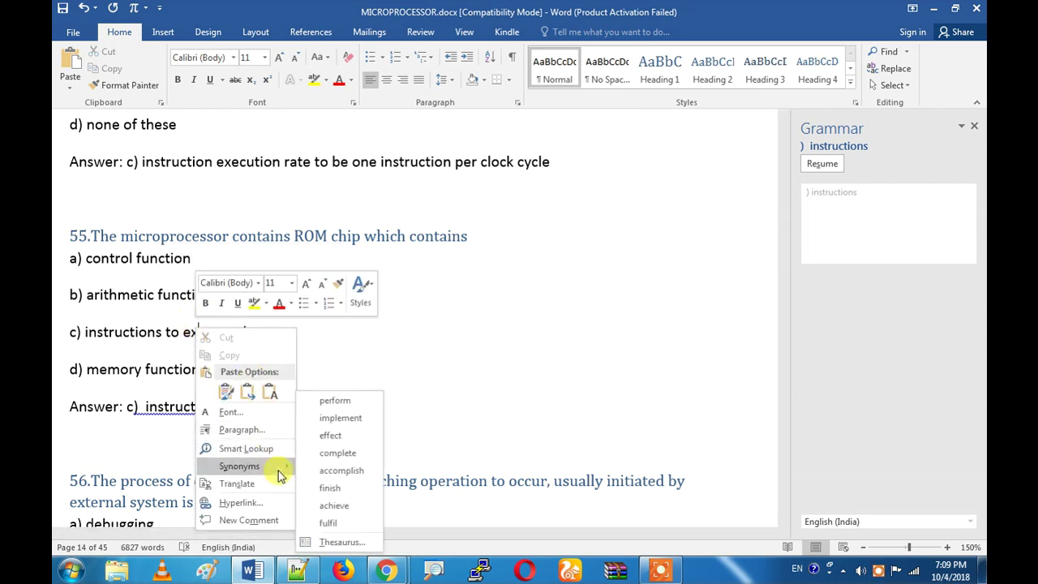
{"action": "left_click", "coordinate": [432, 358]}
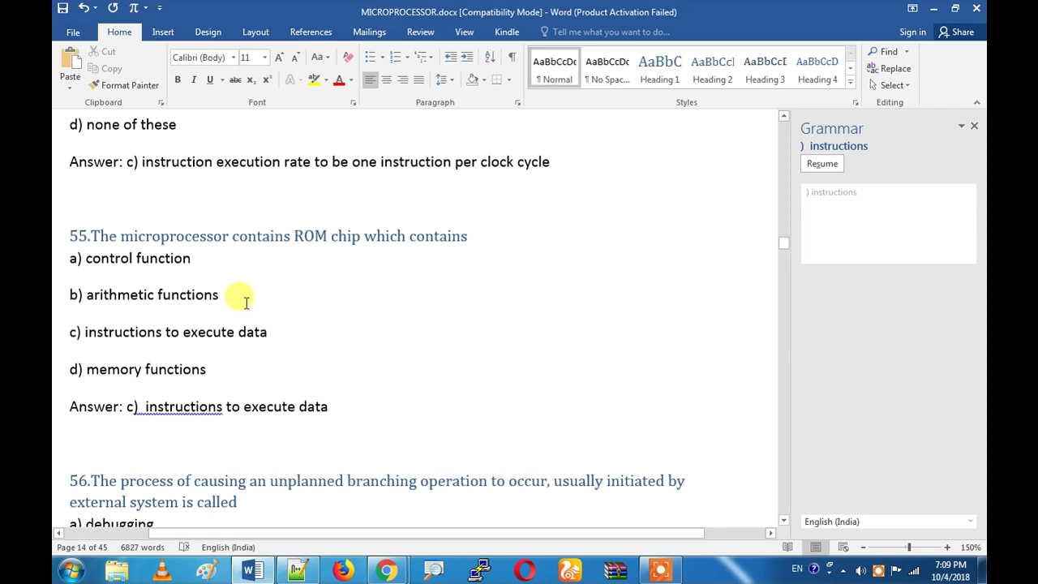
{"action": "left_click", "coordinate": [169, 33]}
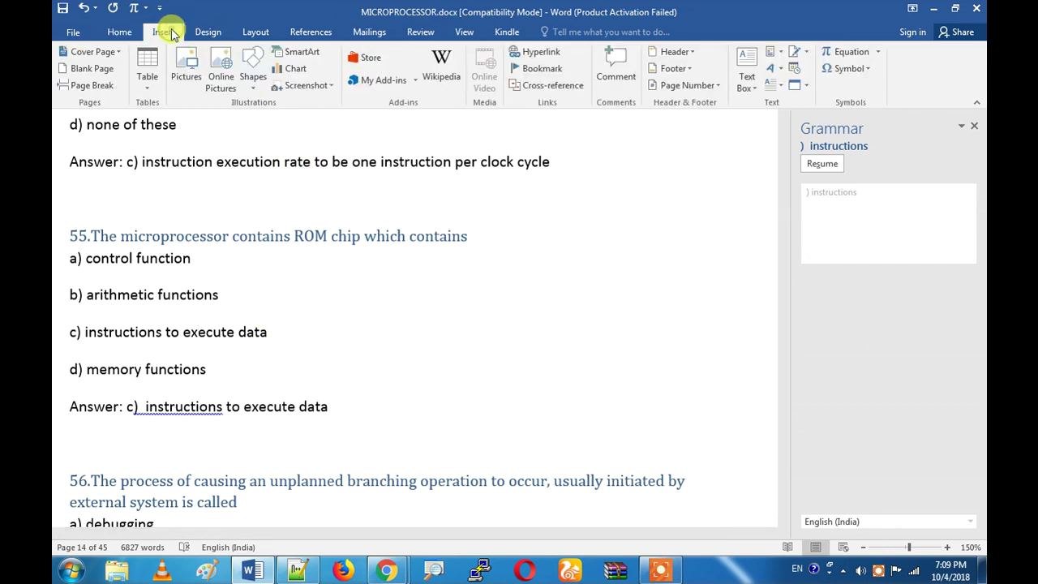
- Close the Grammar pane and select 'data' to load its Wikipedia article in the add-in
{"action": "left_click", "coordinate": [439, 81]}
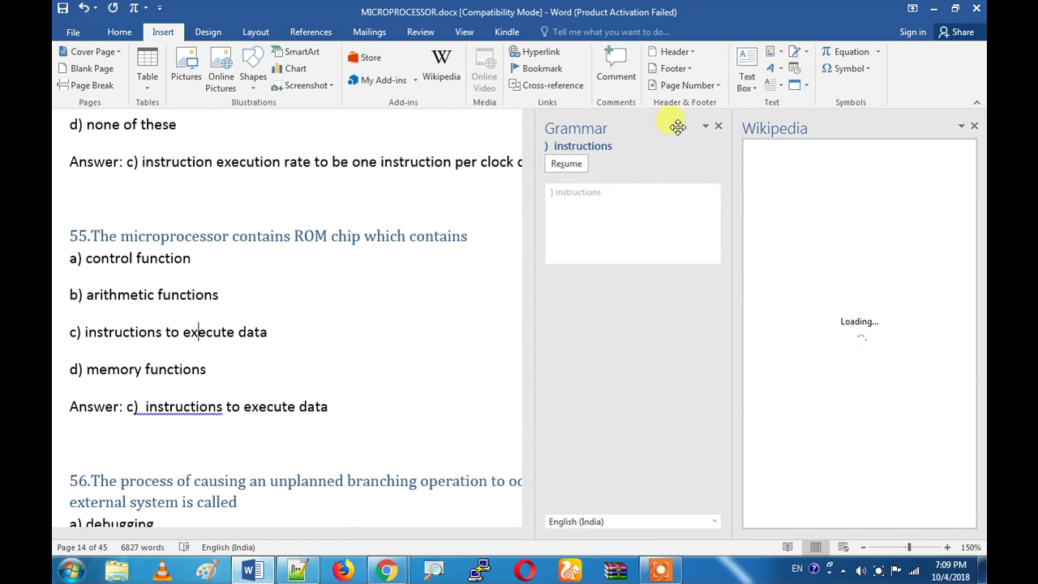
{"action": "left_click", "coordinate": [718, 128]}
{"action": "left_click_drag", "start_coordinate": [267, 332], "coordinate": [230, 332]}
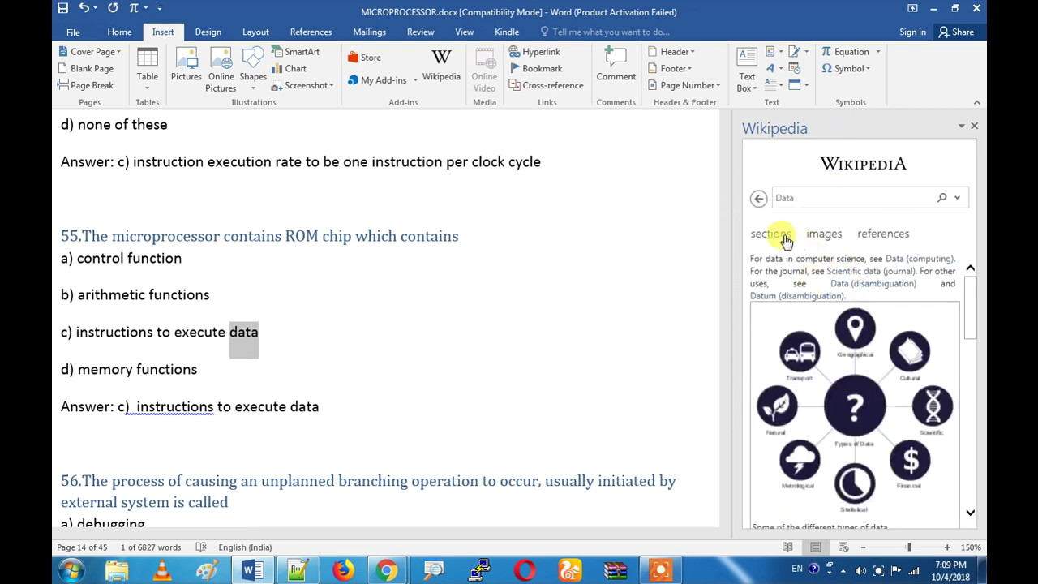
{"action": "scroll", "coordinate": [178, 381], "scroll_direction": "down", "scroll_amount": 5}
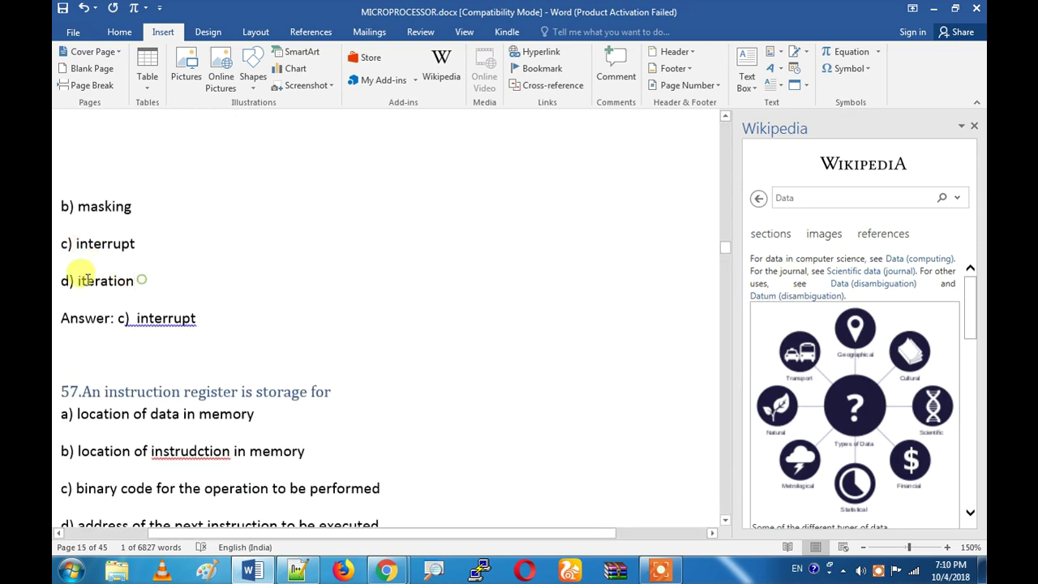
- Look up 'iteration' on Wikipedia and copy the article's definition of Iteration
{"action": "left_click_drag", "start_coordinate": [136, 280], "coordinate": [73, 280]}
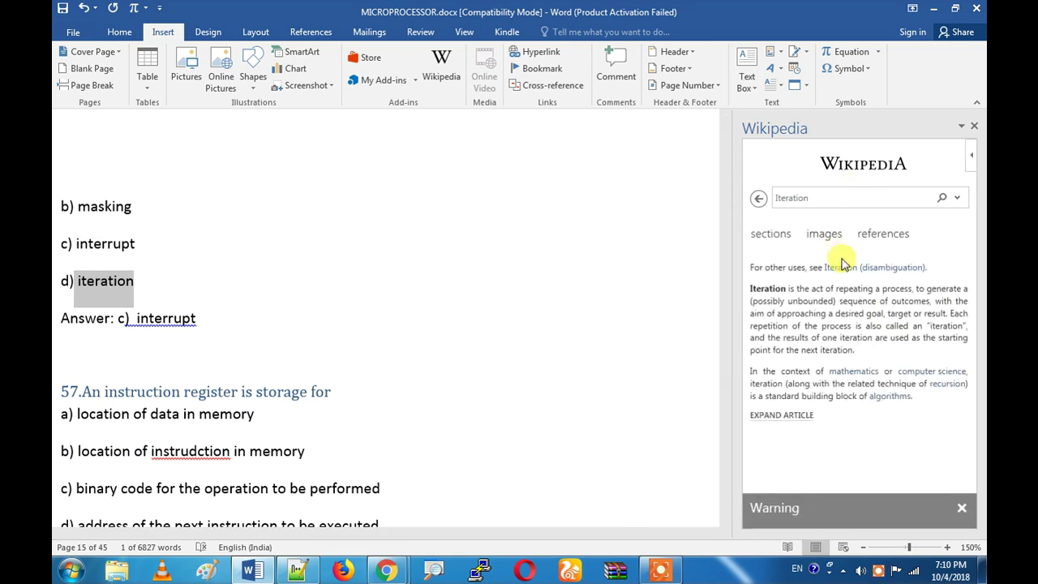
{"action": "triple_click", "coordinate": [785, 288]}
{"action": "left_click", "coordinate": [823, 329]}
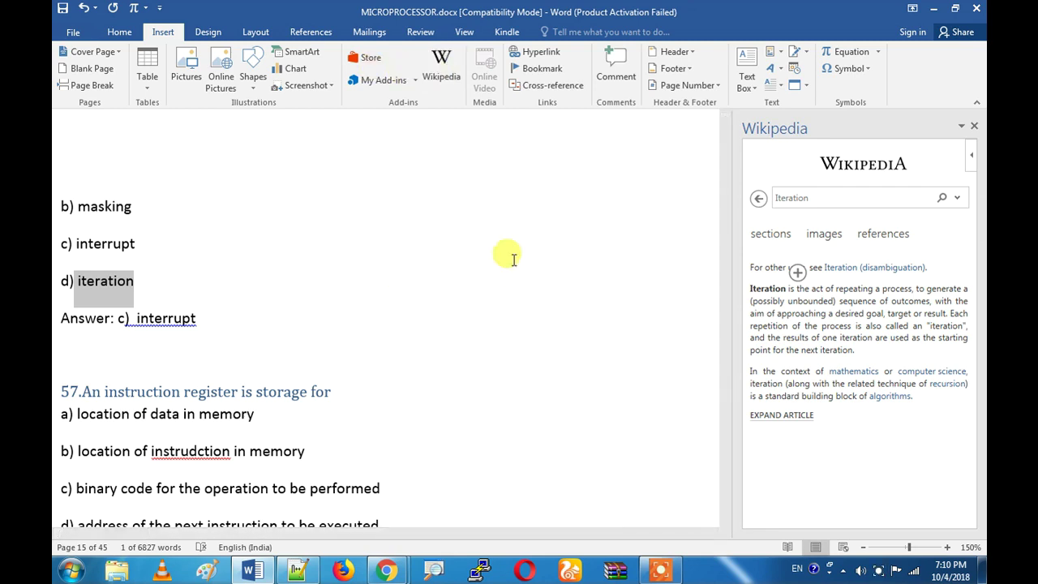
{"action": "left_click_drag", "start_coordinate": [874, 339], "coordinate": [755, 291]}
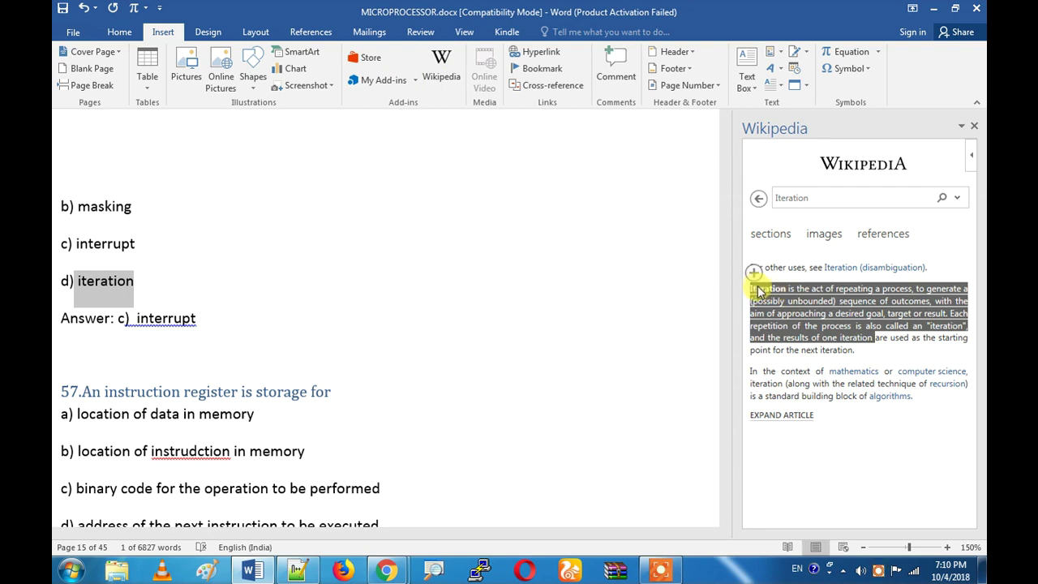
{"action": "right_click", "coordinate": [759, 292]}
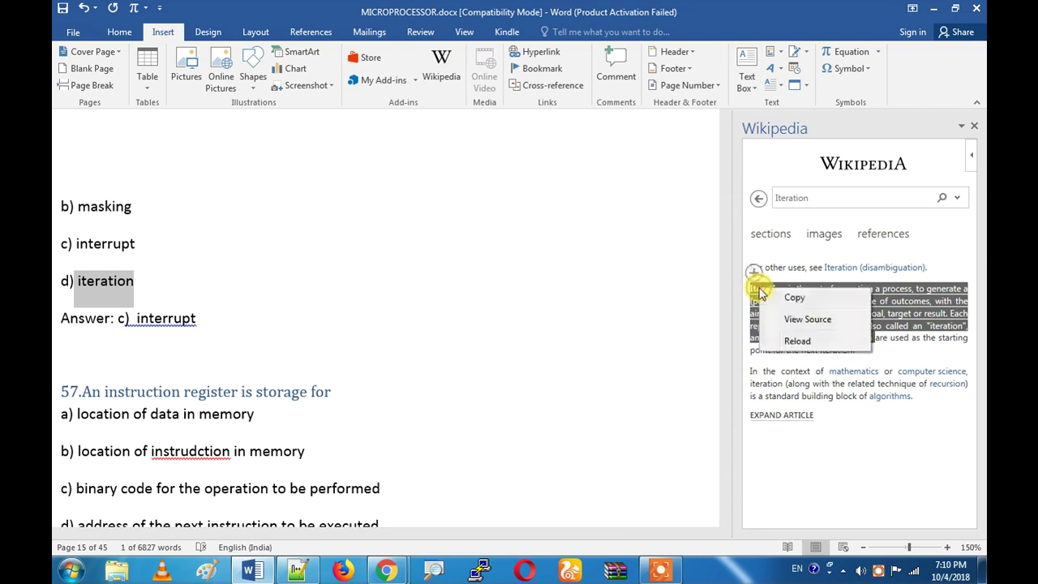
{"action": "left_click", "coordinate": [795, 297]}
- Paste the Iteration definition as plain text below question 56's answer and close the add-in
{"action": "left_click", "coordinate": [153, 359]}
{"action": "right_click", "coordinate": [123, 358]}
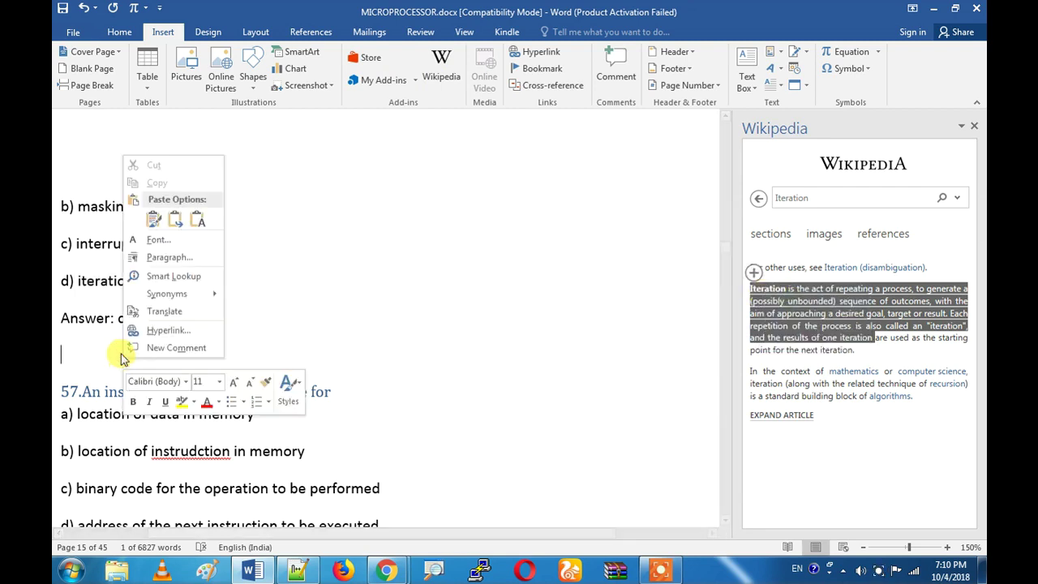
{"action": "left_click", "coordinate": [208, 202]}
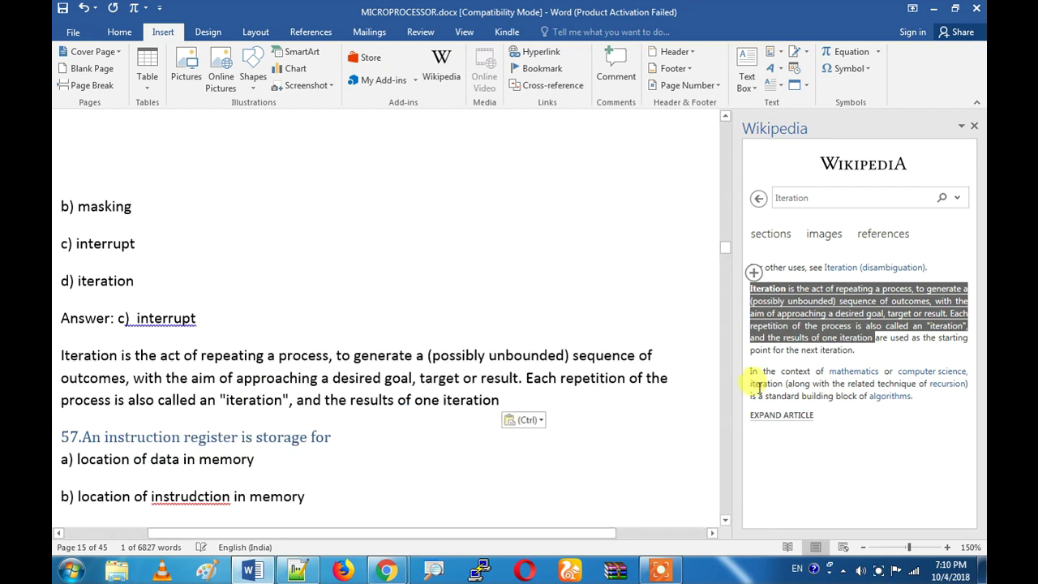
{"action": "left_click", "coordinate": [974, 126]}
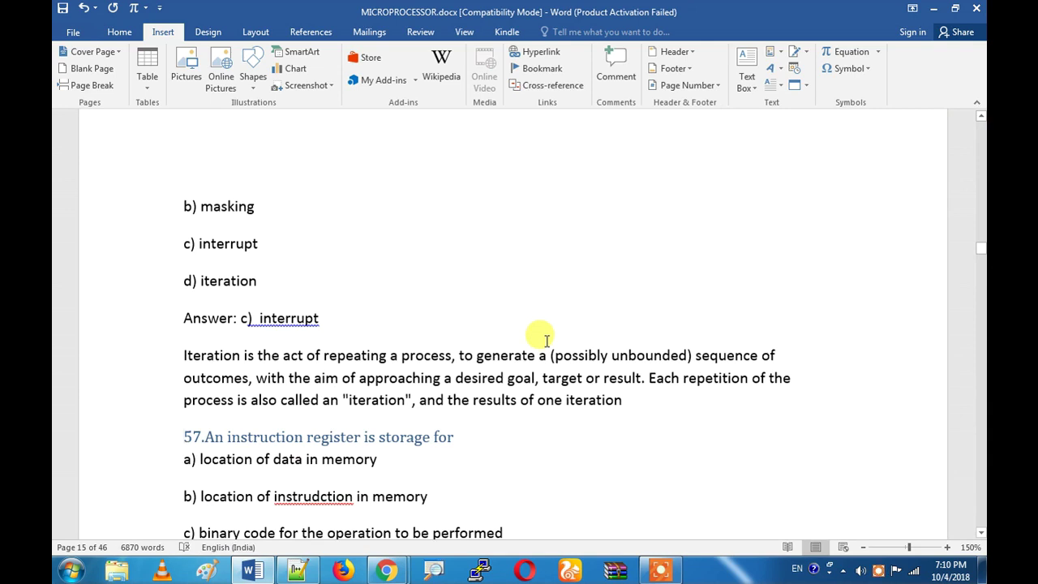
- Add a new paragraph after 'one iteration', browse YouTube's home page in Chrome, then return to Word
{"action": "left_click", "coordinate": [672, 401]}
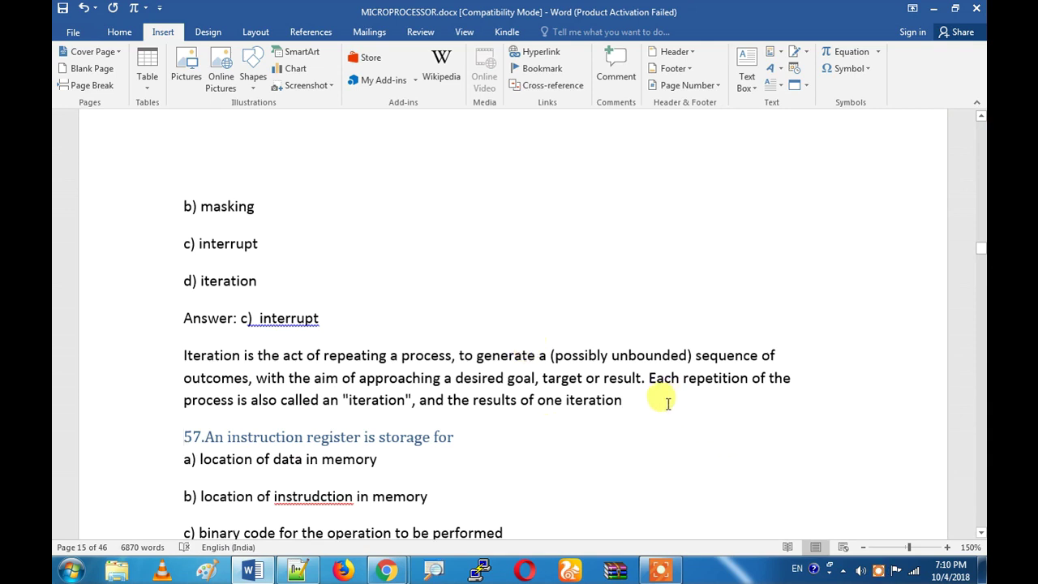
{"action": "key", "text": "Return"}
{"action": "mouse_move", "coordinate": [385, 568]}
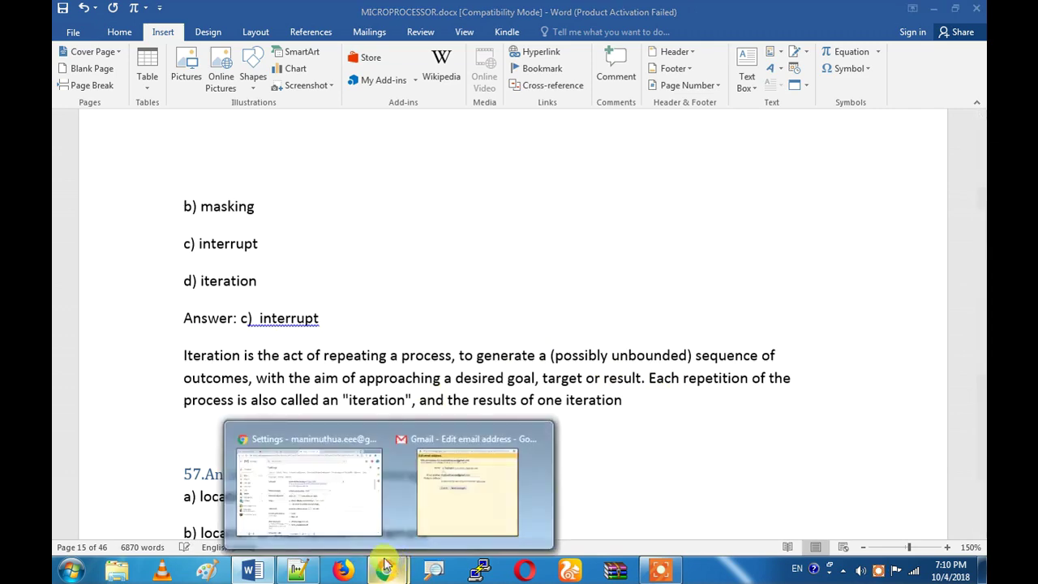
{"action": "left_click", "coordinate": [308, 486]}
{"action": "left_click", "coordinate": [239, 12]}
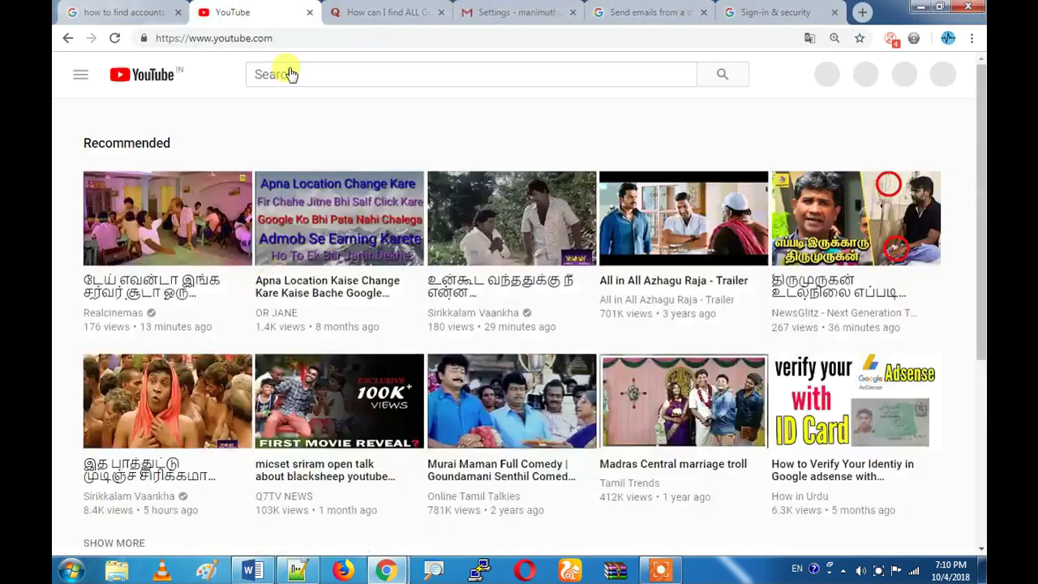
{"action": "scroll", "coordinate": [365, 284], "scroll_direction": "down", "scroll_amount": 5}
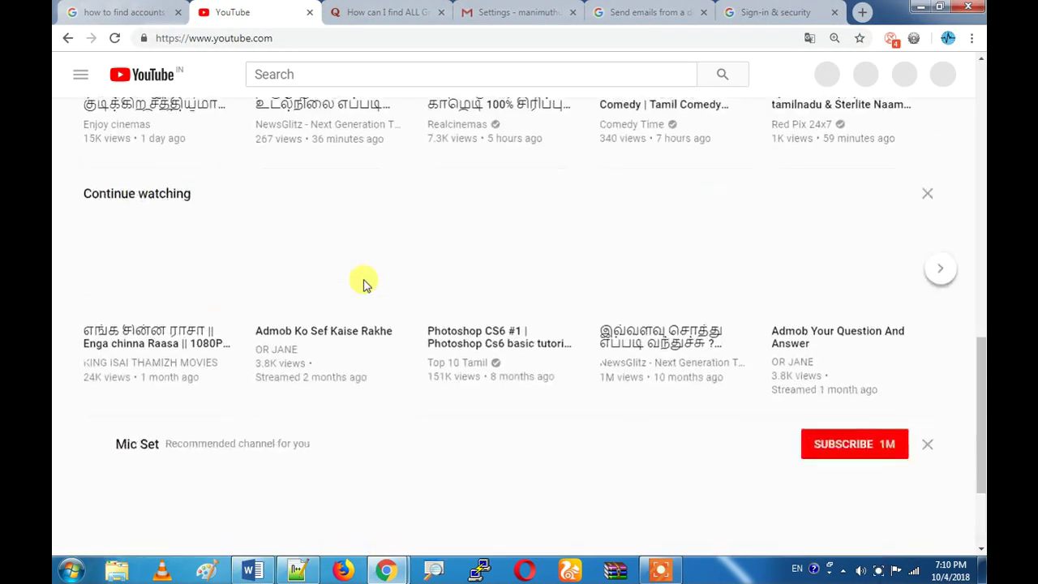
{"action": "scroll", "coordinate": [363, 284], "scroll_direction": "down", "scroll_amount": 2}
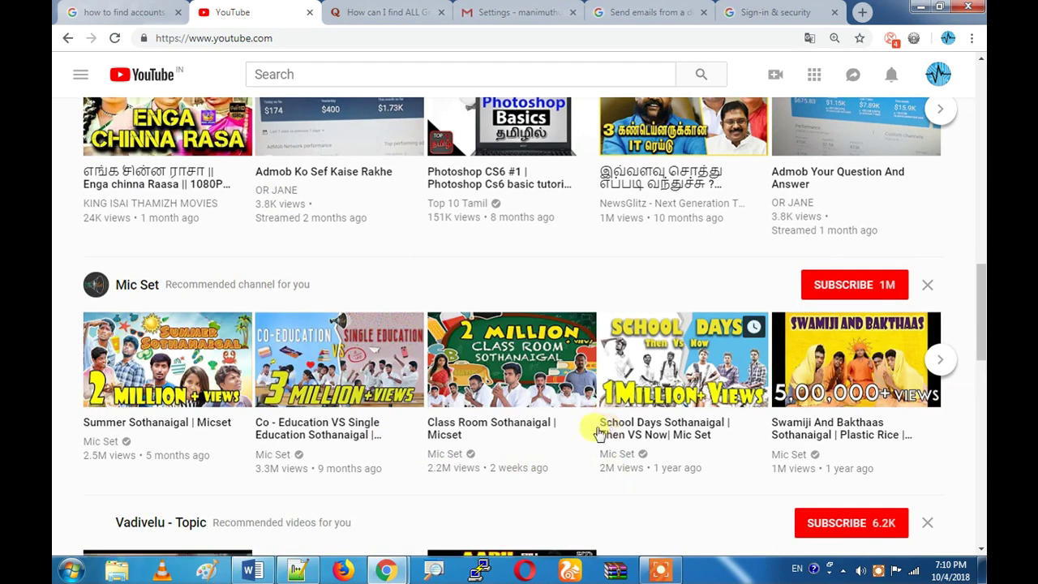
{"action": "left_click", "coordinate": [252, 570]}
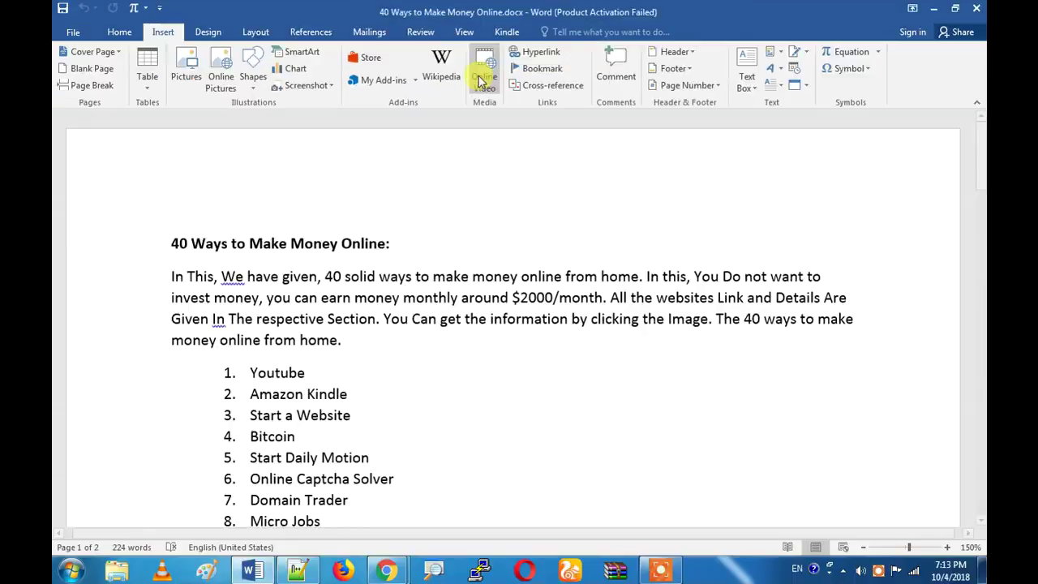
- Search YouTube for 'adsense in tamil active' and insert the Adsense Ads Easy Setup video
{"action": "left_click", "coordinate": [489, 111]}
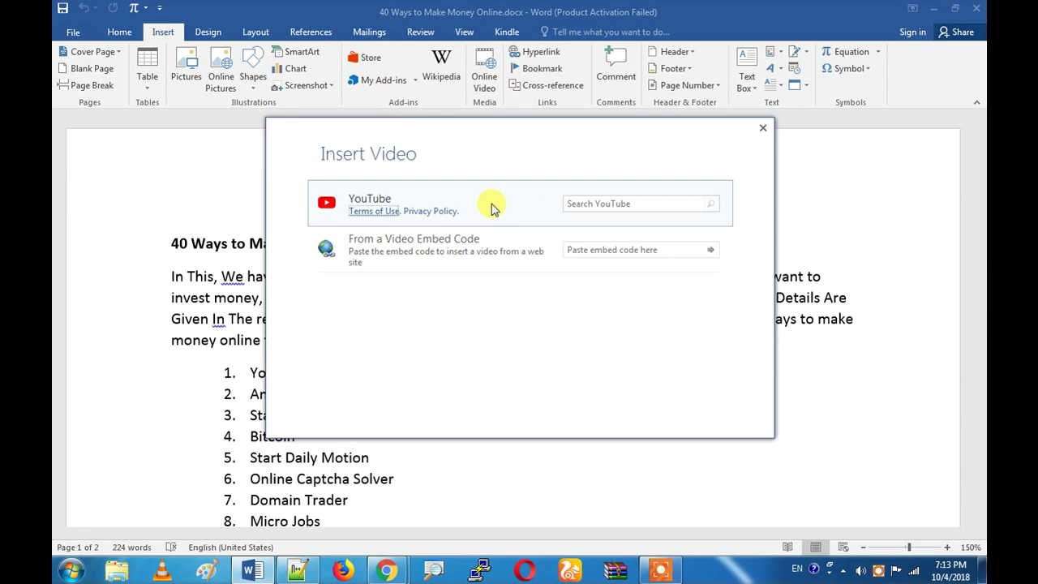
{"action": "left_click", "coordinate": [615, 202]}
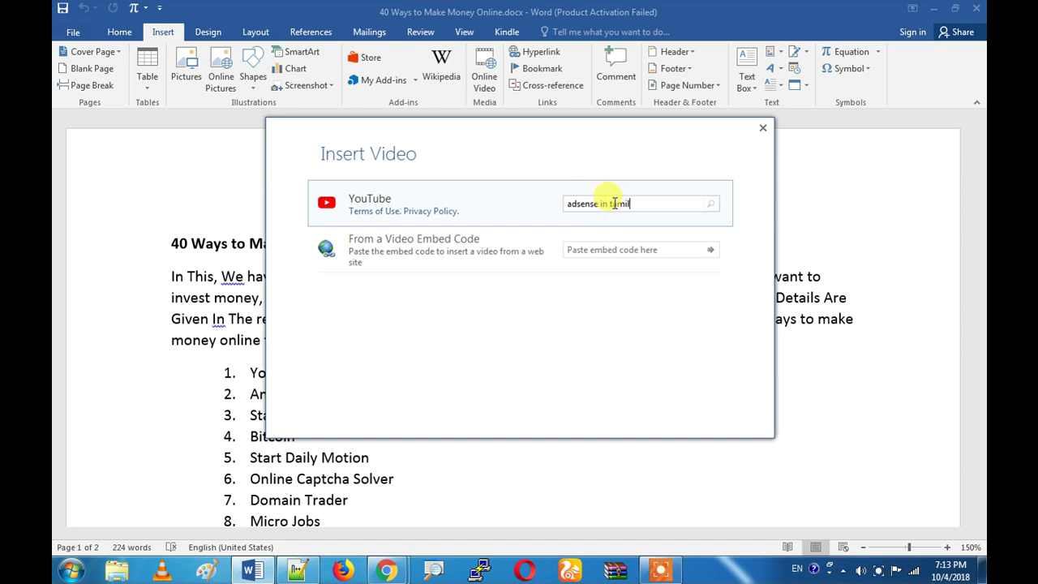
{"action": "type", "text": "adsense in tamil"}
{"action": "key", "text": "Return"}
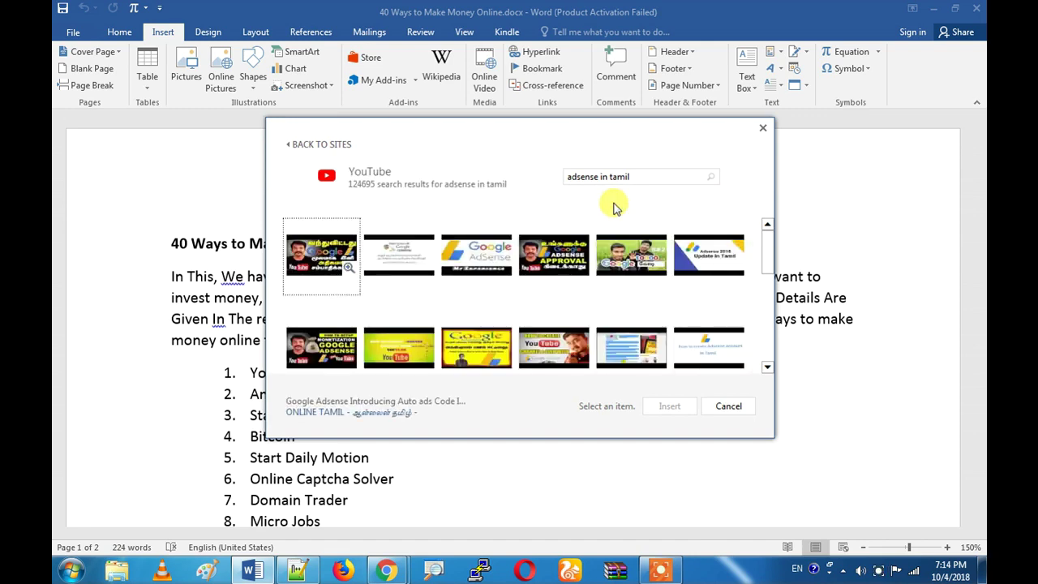
{"action": "mouse_move", "coordinate": [765, 234]}
{"action": "left_mouse_down"}
{"action": "mouse_move", "coordinate": [764, 339]}
{"action": "mouse_move", "coordinate": [765, 232]}
{"action": "left_mouse_up"}
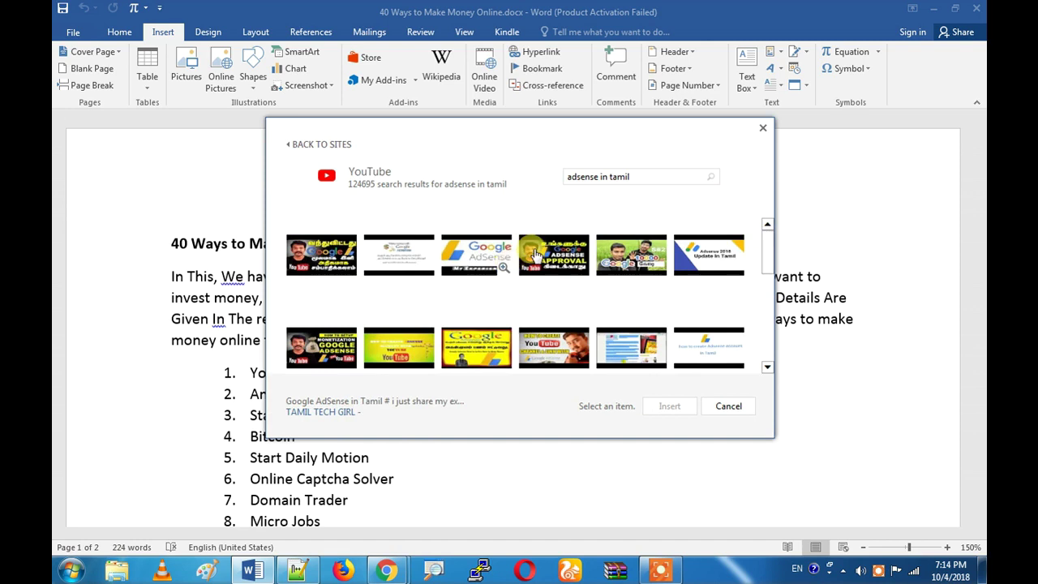
{"action": "left_click", "coordinate": [648, 179]}
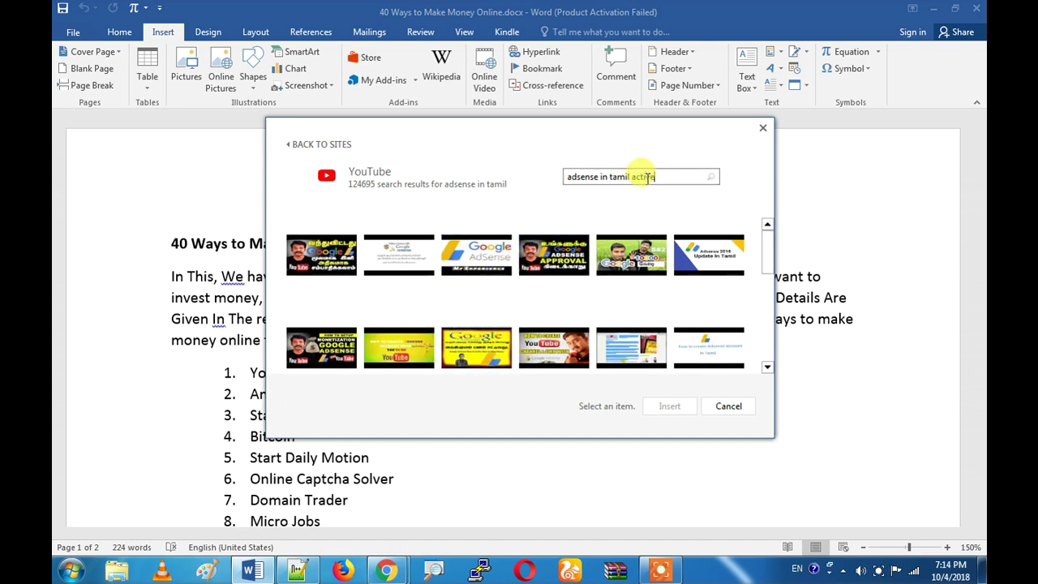
{"action": "type", "text": "active"}
{"action": "key", "text": "Return"}
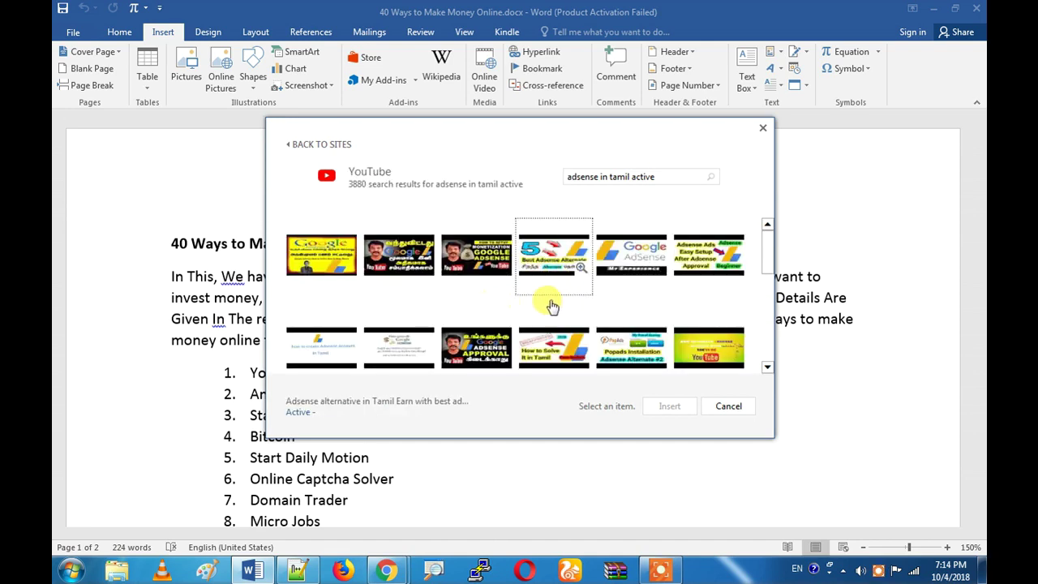
{"action": "left_click", "coordinate": [696, 238]}
{"action": "left_click", "coordinate": [676, 407]}
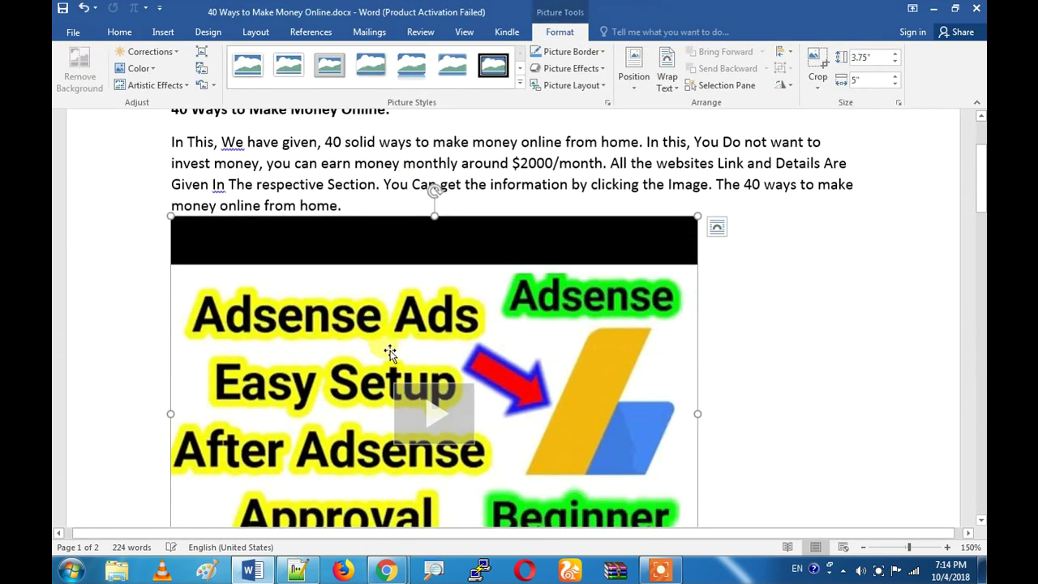
- Play the embedded Adsense video, close the player with Esc, and return to the text
{"action": "scroll", "coordinate": [389, 347], "scroll_direction": "down", "scroll_amount": 3}
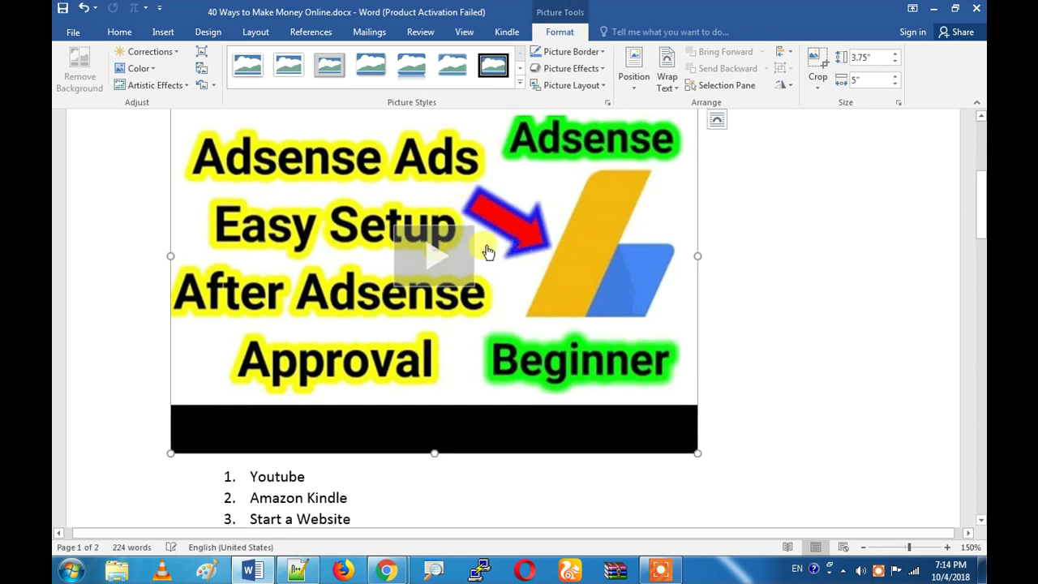
{"action": "left_click", "coordinate": [432, 270]}
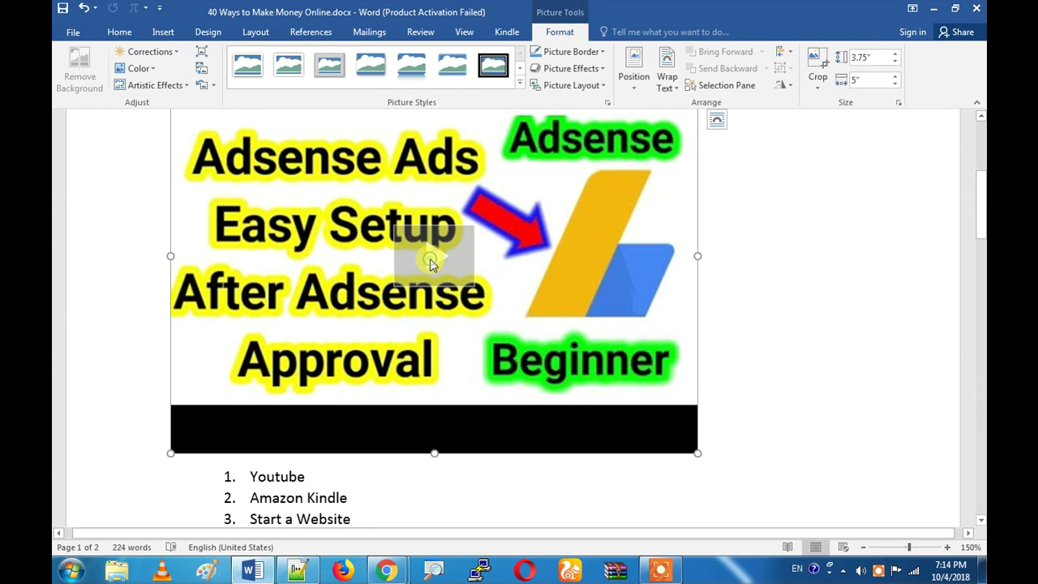
{"action": "left_click", "coordinate": [431, 259]}
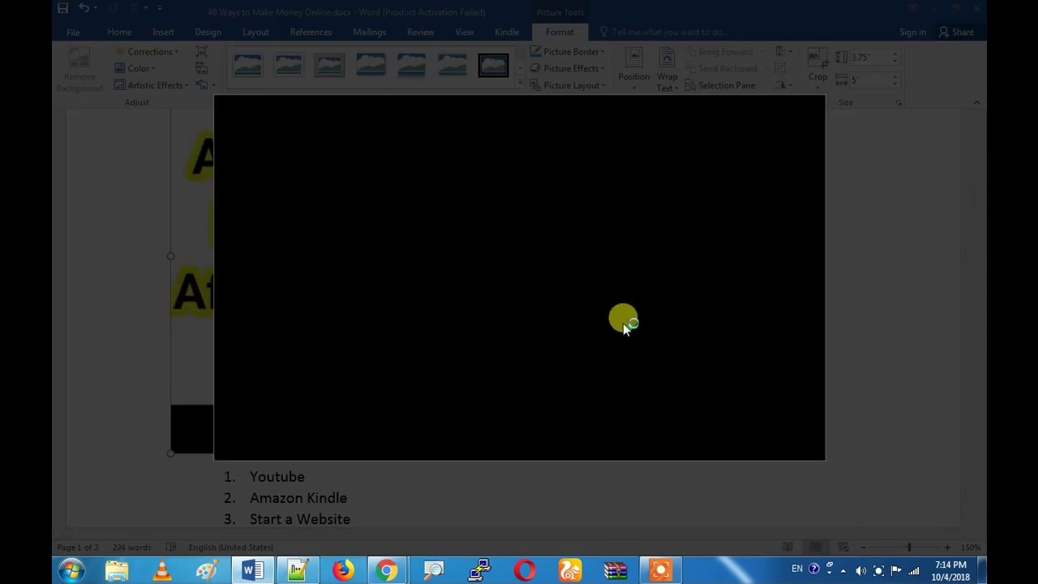
{"action": "key", "text": "Escape"}
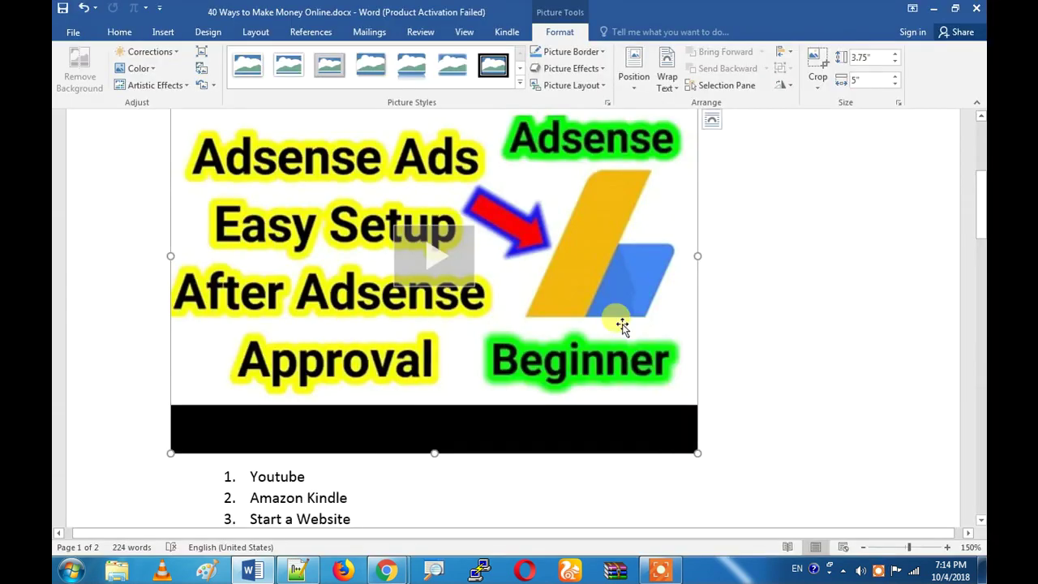
{"action": "scroll", "coordinate": [523, 331], "scroll_direction": "up", "scroll_amount": 2}
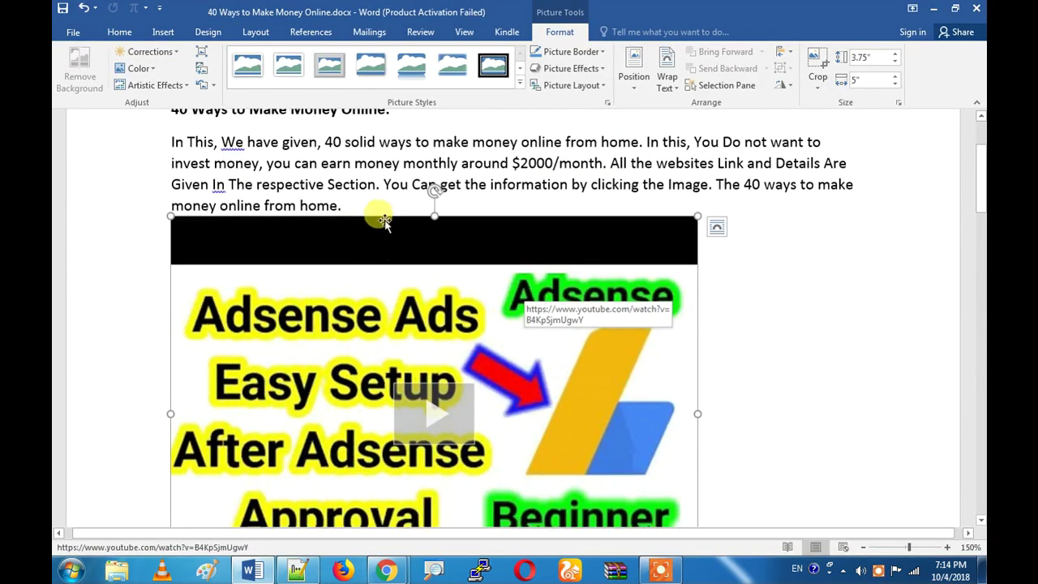
{"action": "left_click", "coordinate": [353, 205]}
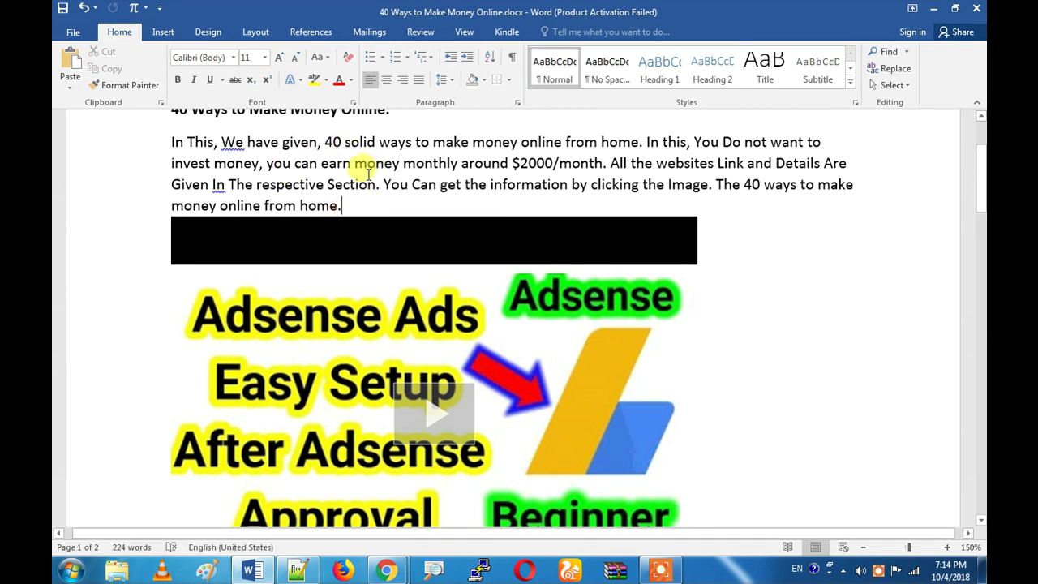
- Scroll down to item 40, the Paid to Download bonus and the closing note
{"action": "scroll", "coordinate": [361, 174], "scroll_direction": "up", "scroll_amount": 1}
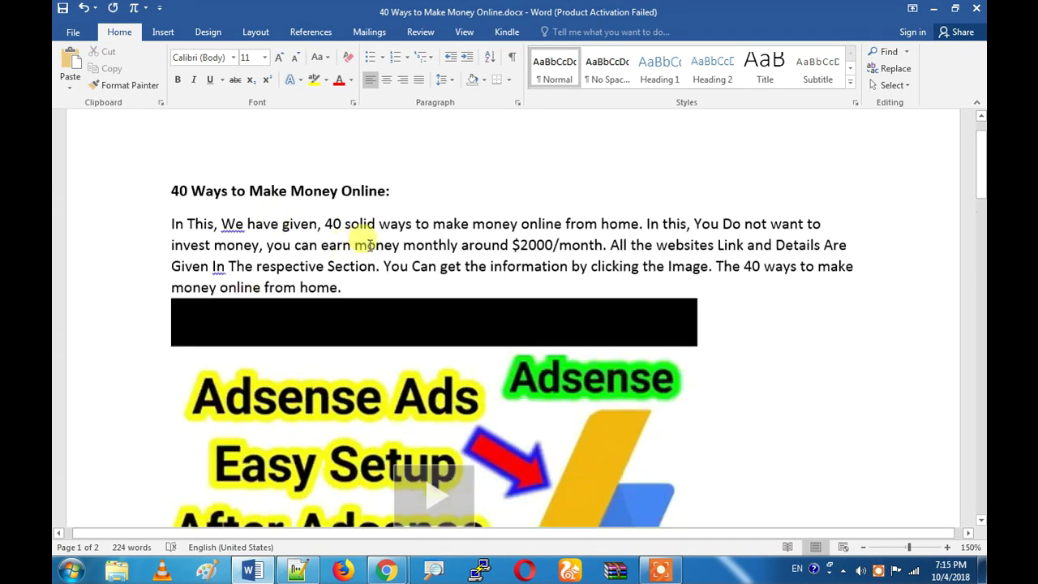
{"action": "scroll", "coordinate": [369, 235], "scroll_direction": "down", "scroll_amount": 2}
{"action": "scroll", "coordinate": [364, 248], "scroll_direction": "up", "scroll_amount": 3}
{"action": "scroll", "coordinate": [362, 254], "scroll_direction": "down", "scroll_amount": 20}
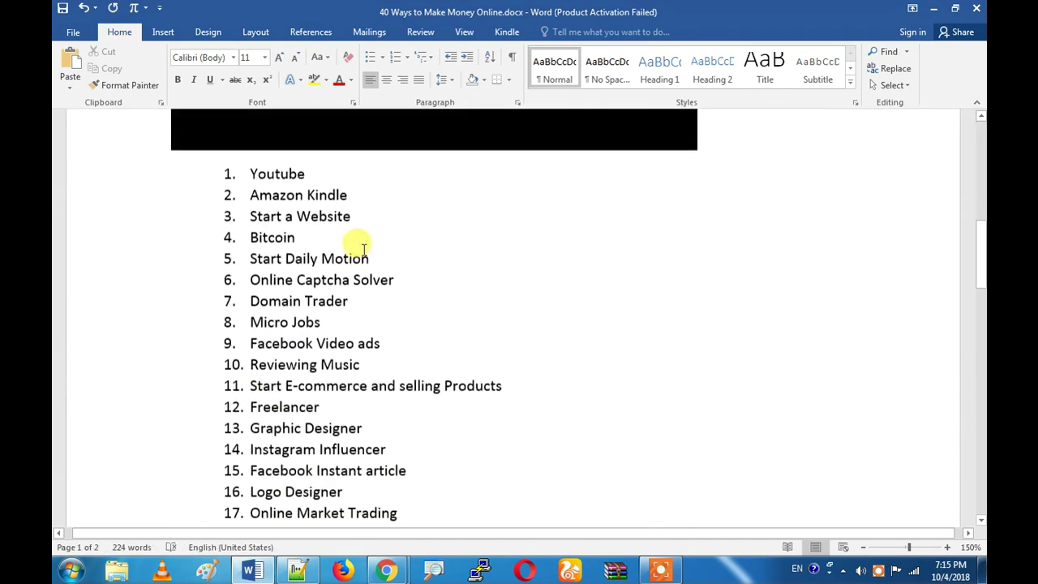
{"action": "scroll", "coordinate": [364, 253], "scroll_direction": "up", "scroll_amount": 3}
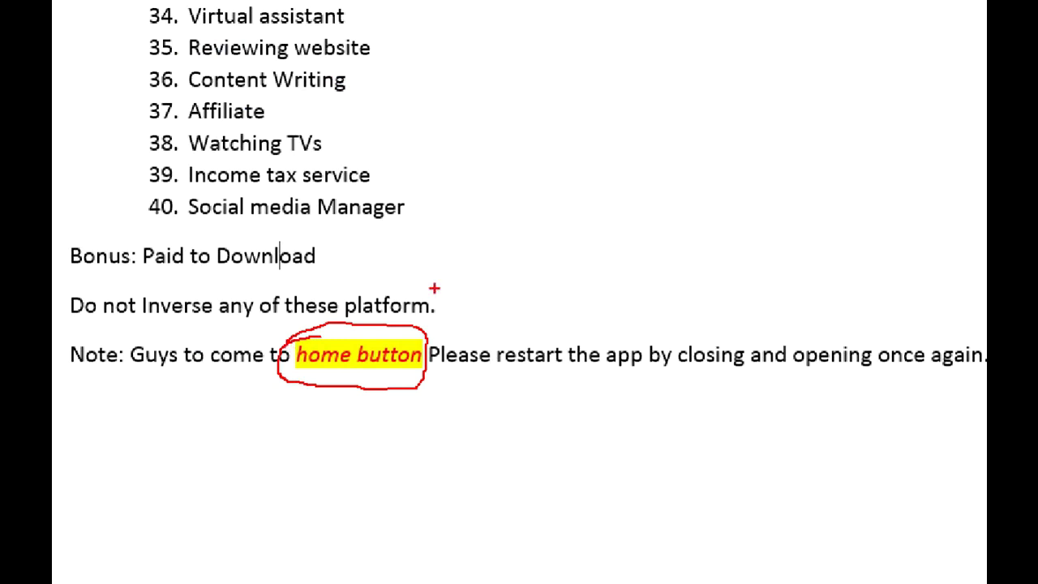
{"action": "left_click_drag", "start_coordinate": [539, 163], "coordinate": [519, 242]}
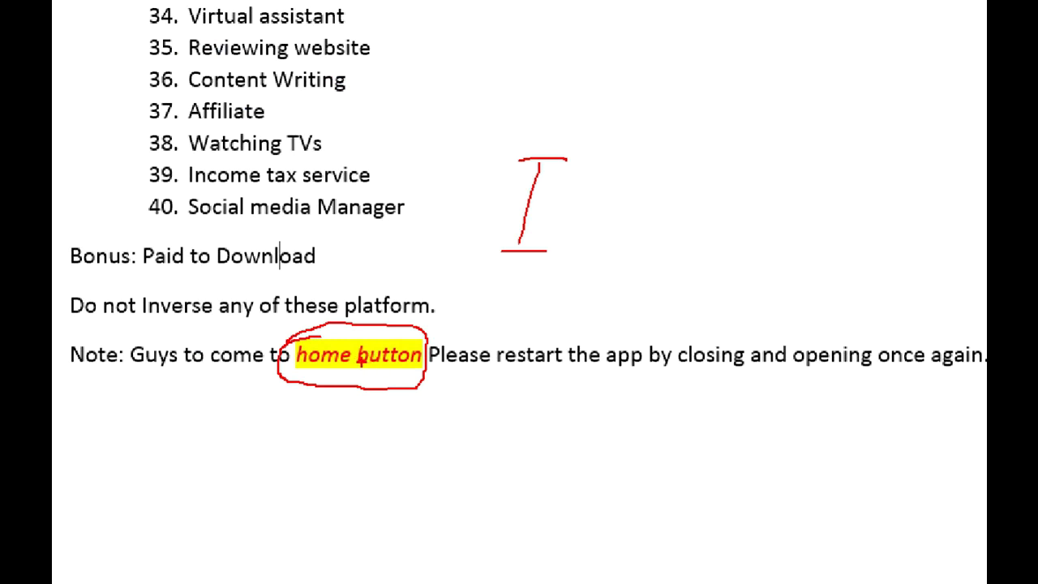
{"action": "key", "text": "Escape"}
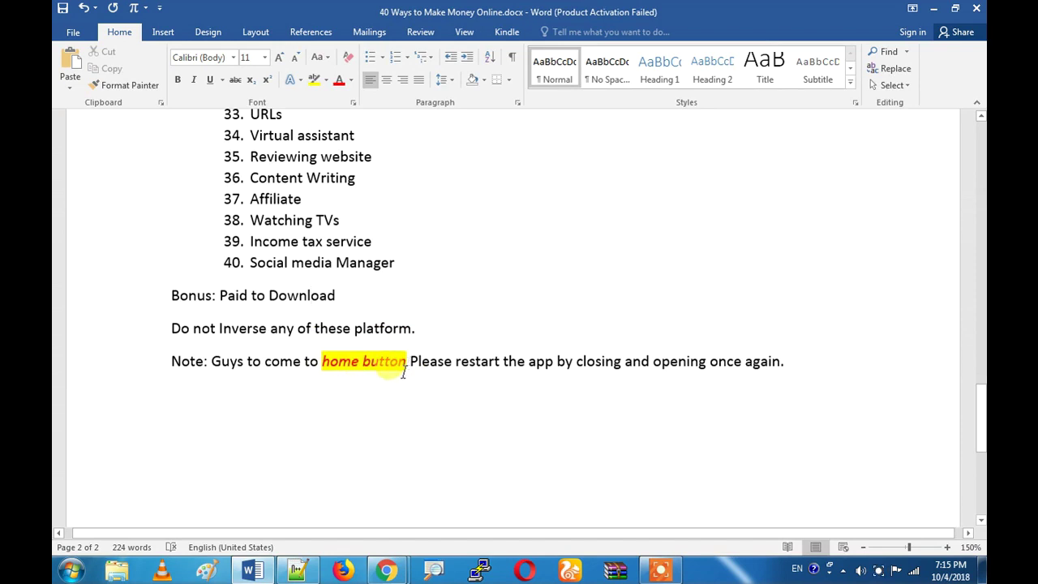
- Make the note's phrase about restarting the app yellow-highlighted, italic and red
{"action": "left_click_drag", "start_coordinate": [412, 363], "coordinate": [706, 361]}
{"action": "left_click", "coordinate": [318, 80]}
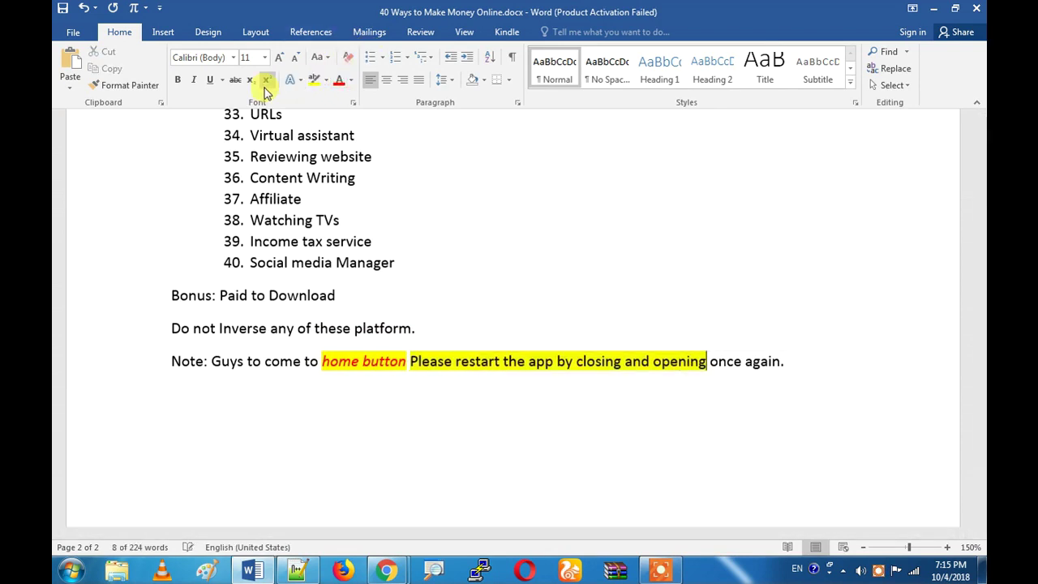
{"action": "left_click", "coordinate": [195, 82]}
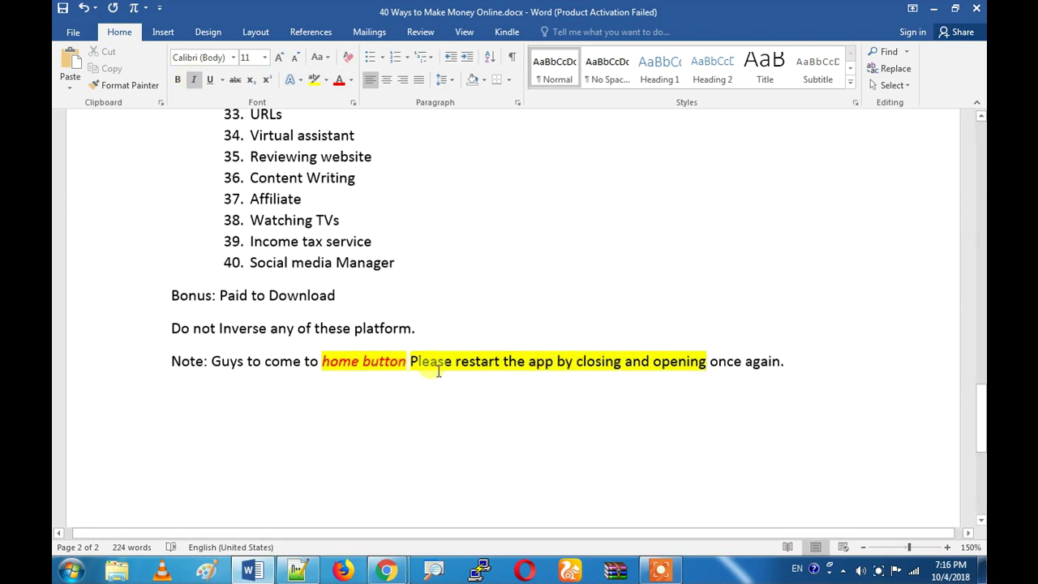
{"action": "left_click_drag", "start_coordinate": [410, 364], "coordinate": [710, 361]}
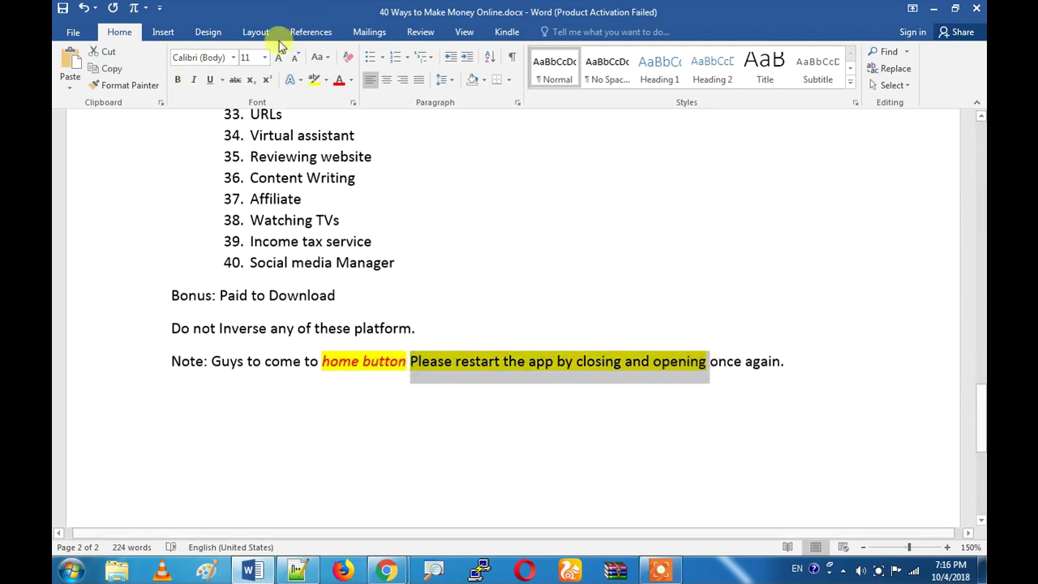
{"action": "left_click", "coordinate": [195, 79]}
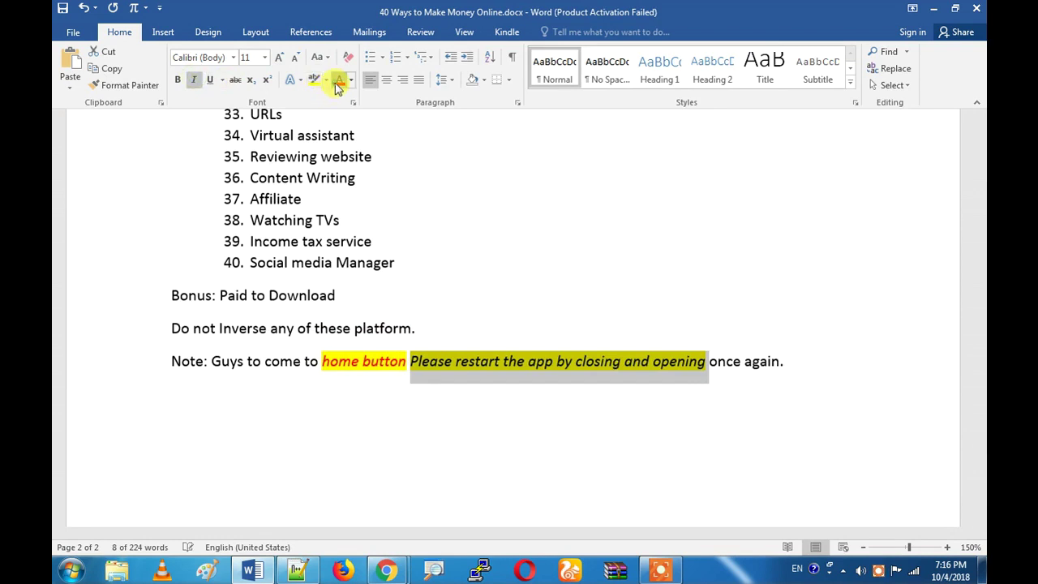
{"action": "left_click", "coordinate": [339, 80]}
{"action": "left_click", "coordinate": [570, 292]}
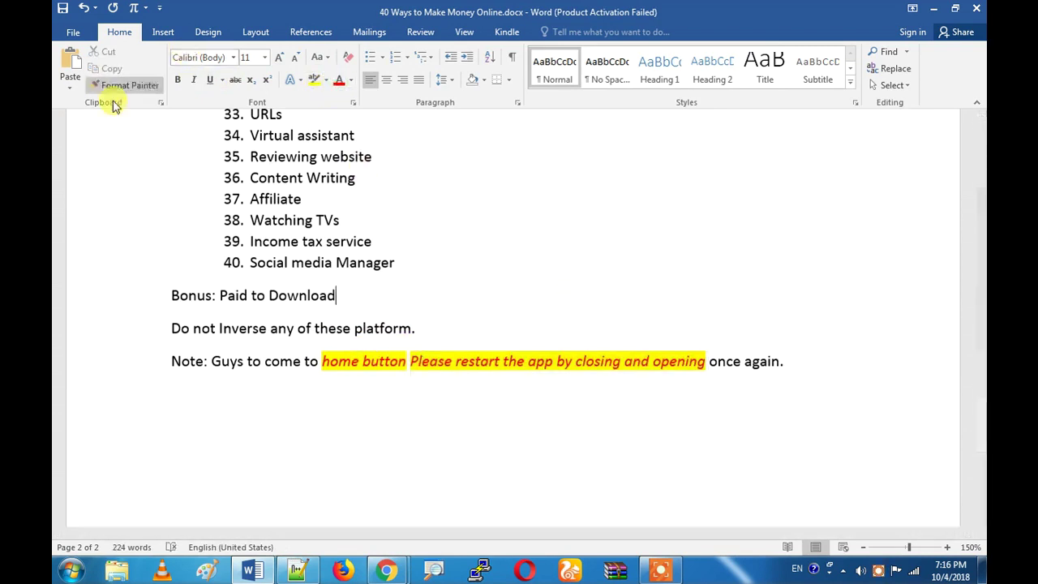
- Copy the red italic highlighted formatting of 'home button' with Format Painter
{"action": "left_click_drag", "start_coordinate": [407, 361], "coordinate": [364, 359]}
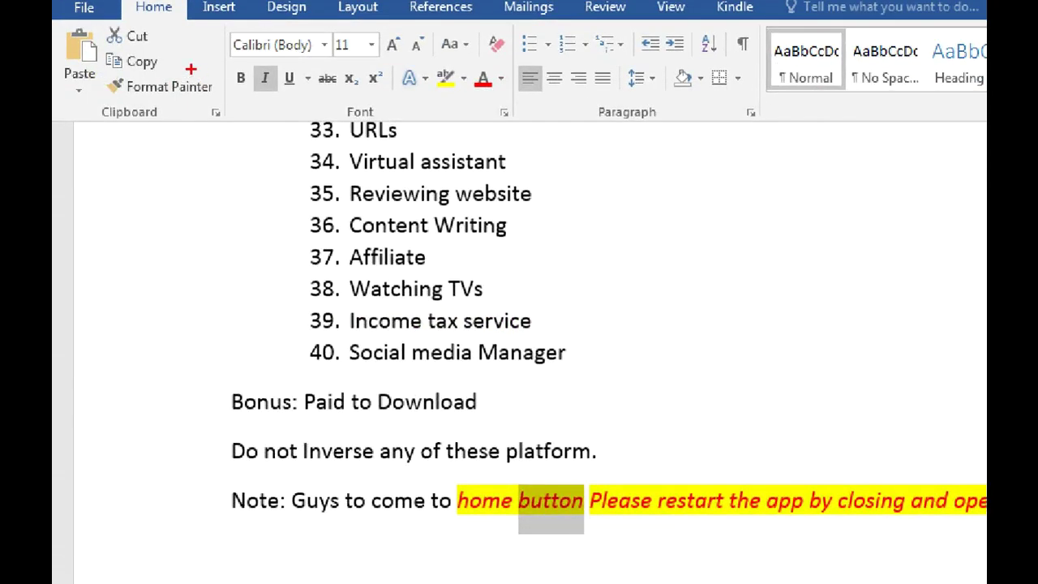
{"action": "mouse_move", "coordinate": [191, 69]}
{"action": "left_mouse_down"}
{"action": "mouse_move", "coordinate": [89, 103]}
{"action": "mouse_move", "coordinate": [217, 80]}
{"action": "left_mouse_up"}
{"action": "left_click", "coordinate": [158, 86]}
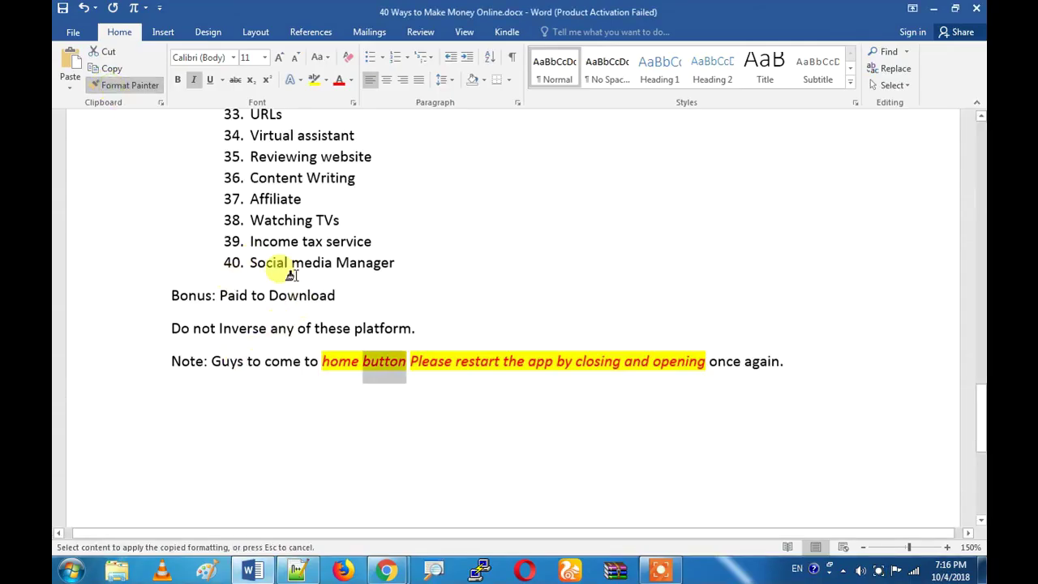
{"action": "scroll", "coordinate": [316, 340], "scroll_direction": "up", "scroll_amount": 15}
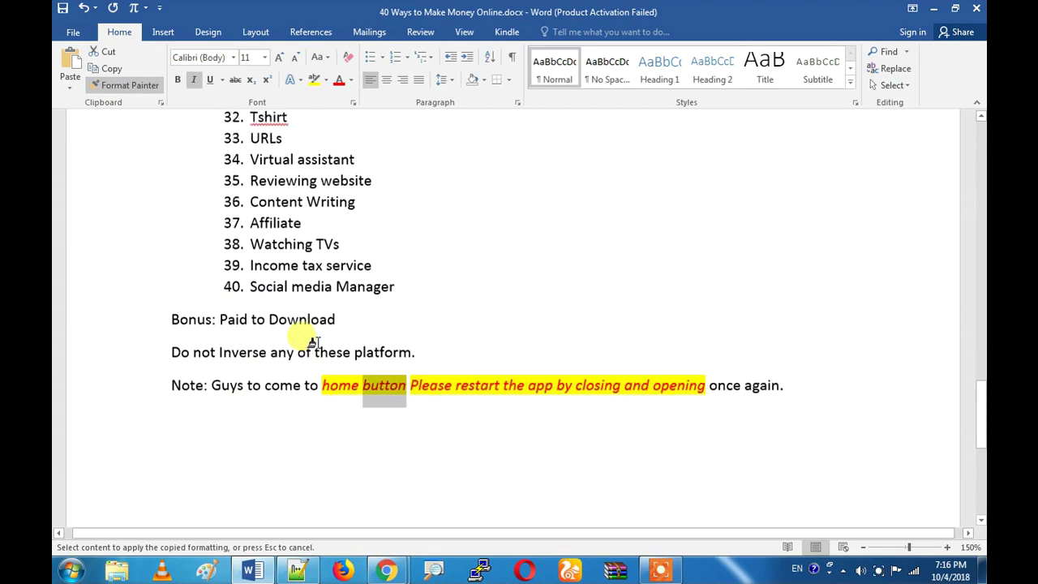
{"action": "scroll", "coordinate": [312, 340], "scroll_direction": "up", "scroll_amount": 10}
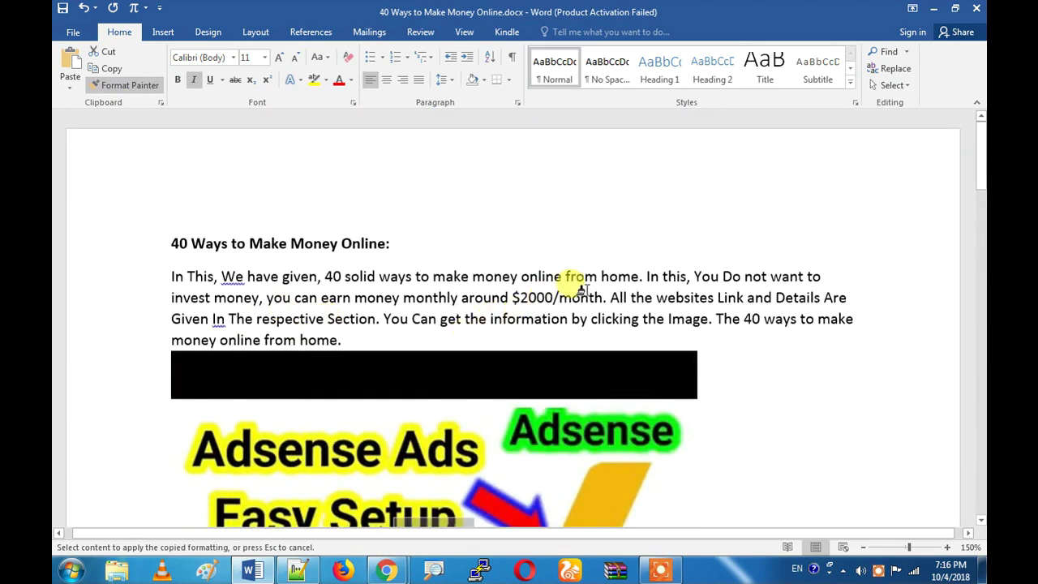
- Paint the red italic highlighted formatting onto '$2000/month.' in the intro paragraph
{"action": "mouse_move", "coordinate": [608, 298]}
{"action": "left_mouse_down"}
{"action": "mouse_move", "coordinate": [466, 299]}
{"action": "mouse_move", "coordinate": [509, 301]}
{"action": "left_mouse_up"}
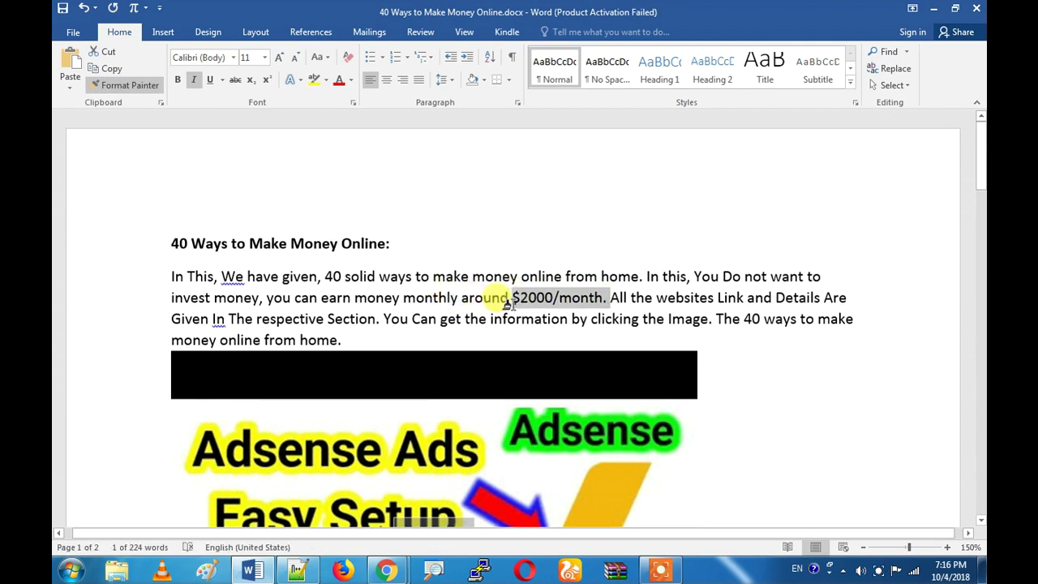
{"action": "left_click", "coordinate": [516, 318]}
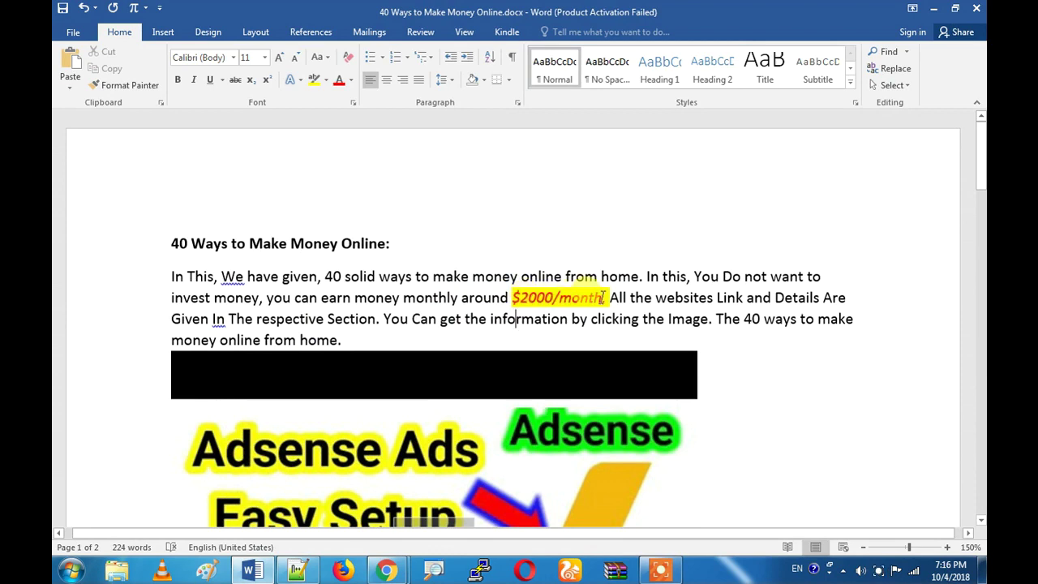
{"action": "left_click_drag", "start_coordinate": [604, 298], "coordinate": [516, 298]}
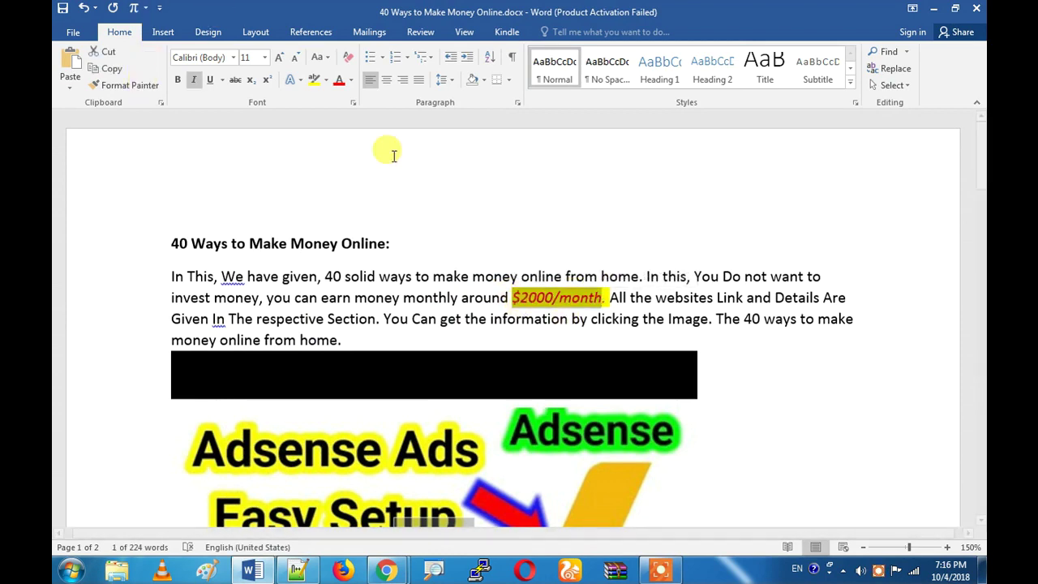
{"action": "left_click", "coordinate": [442, 277]}
- Turn 'Please restart' in the note green and copy its formatting with Format Painter
{"action": "scroll", "coordinate": [436, 301], "scroll_direction": "down", "scroll_amount": 20}
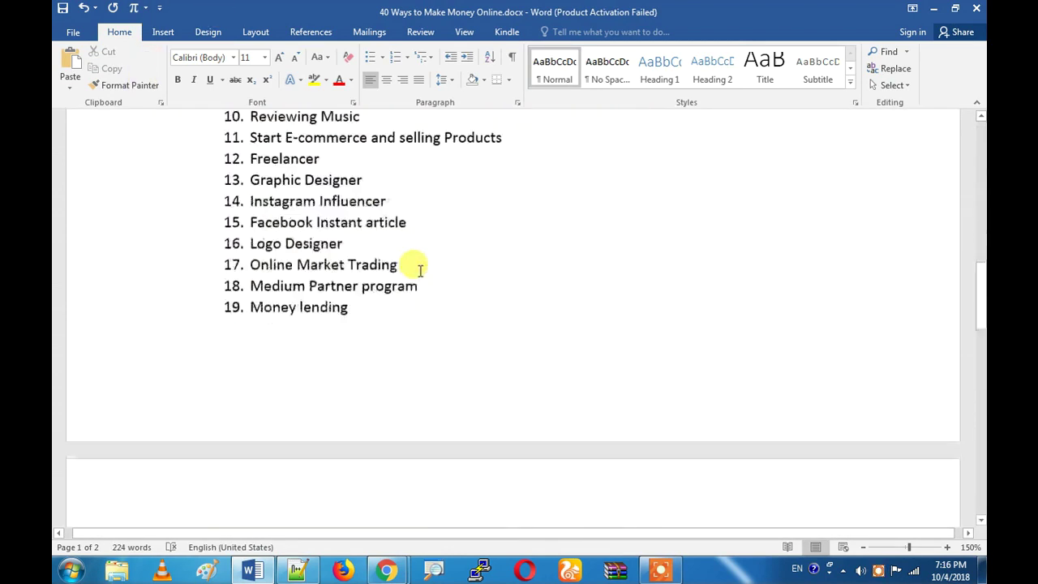
{"action": "scroll", "coordinate": [420, 267], "scroll_direction": "down", "scroll_amount": 3}
{"action": "triple_click", "coordinate": [487, 203]}
{"action": "left_click", "coordinate": [483, 204]}
{"action": "left_click_drag", "start_coordinate": [440, 202], "coordinate": [493, 203]}
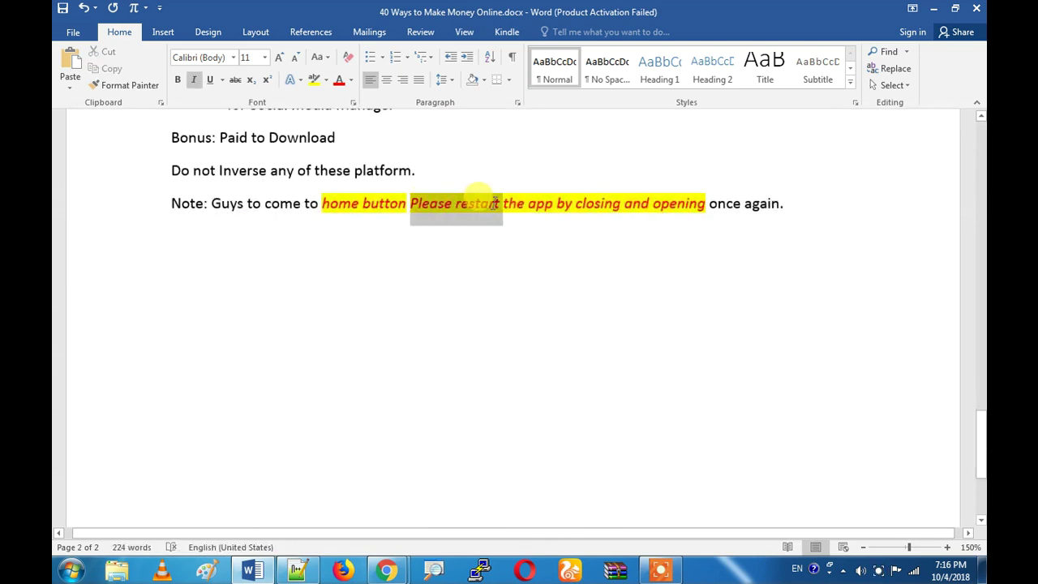
{"action": "left_click", "coordinate": [351, 81]}
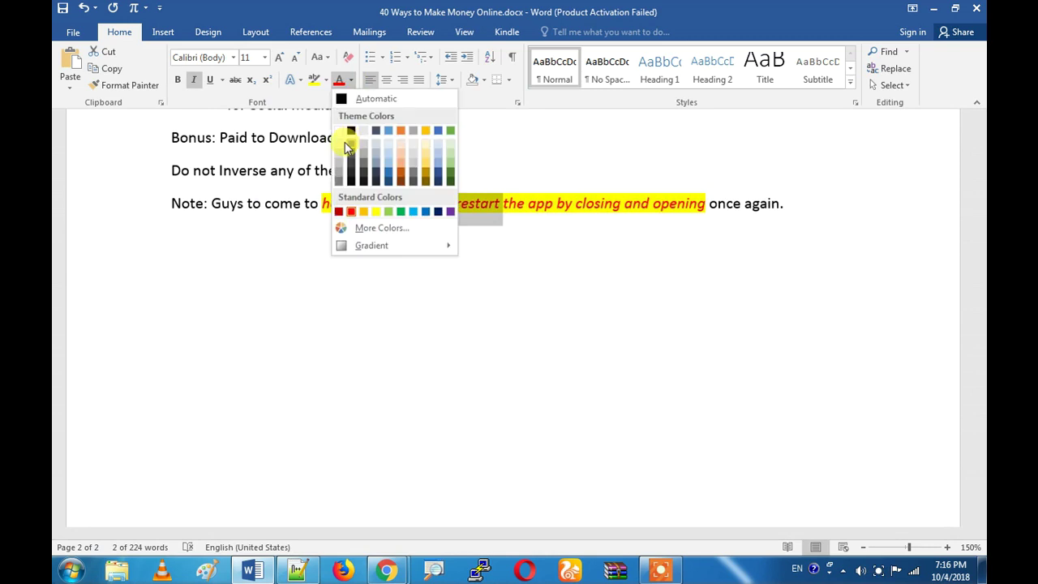
{"action": "left_click", "coordinate": [407, 212]}
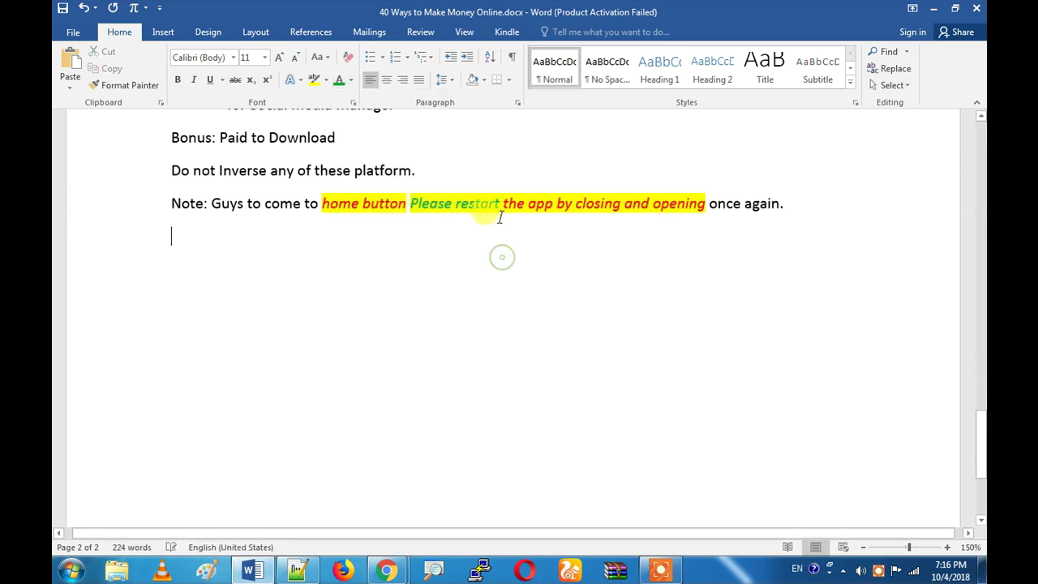
{"action": "left_click_drag", "start_coordinate": [500, 204], "coordinate": [416, 207]}
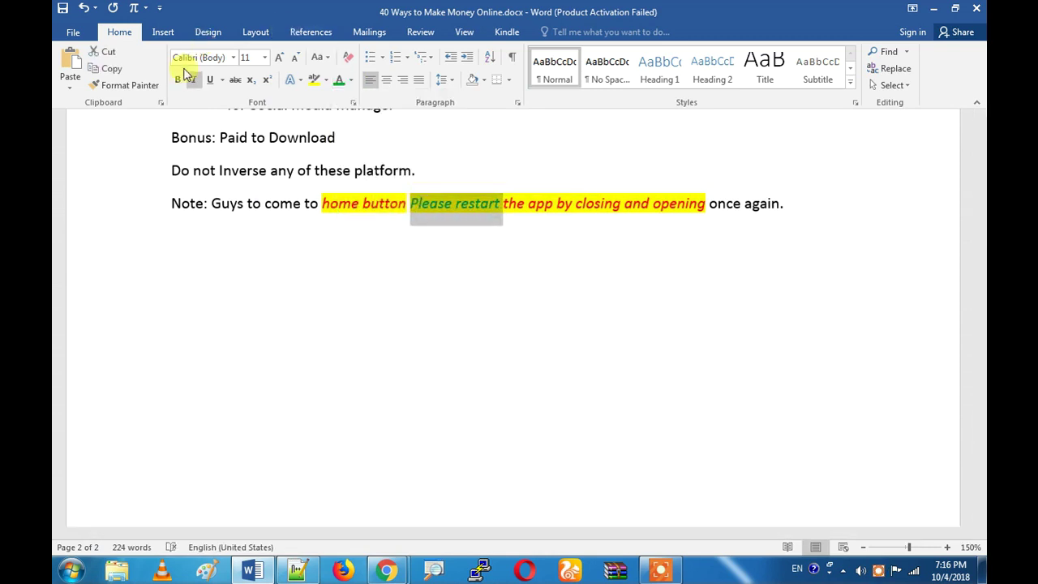
{"action": "left_click", "coordinate": [129, 85]}
{"action": "scroll", "coordinate": [296, 266], "scroll_direction": "up", "scroll_amount": 5}
- Paint the green italic highlighted format onto 'Graphic Designer' in item 13 and copy it
{"action": "scroll", "coordinate": [293, 261], "scroll_direction": "up", "scroll_amount": 12}
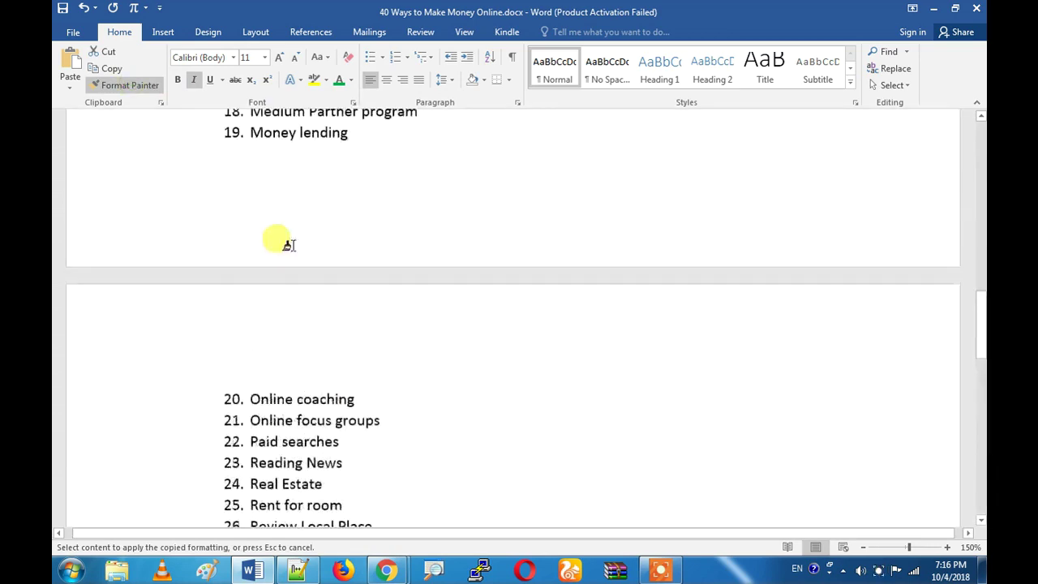
{"action": "scroll", "coordinate": [287, 244], "scroll_direction": "down", "scroll_amount": 5}
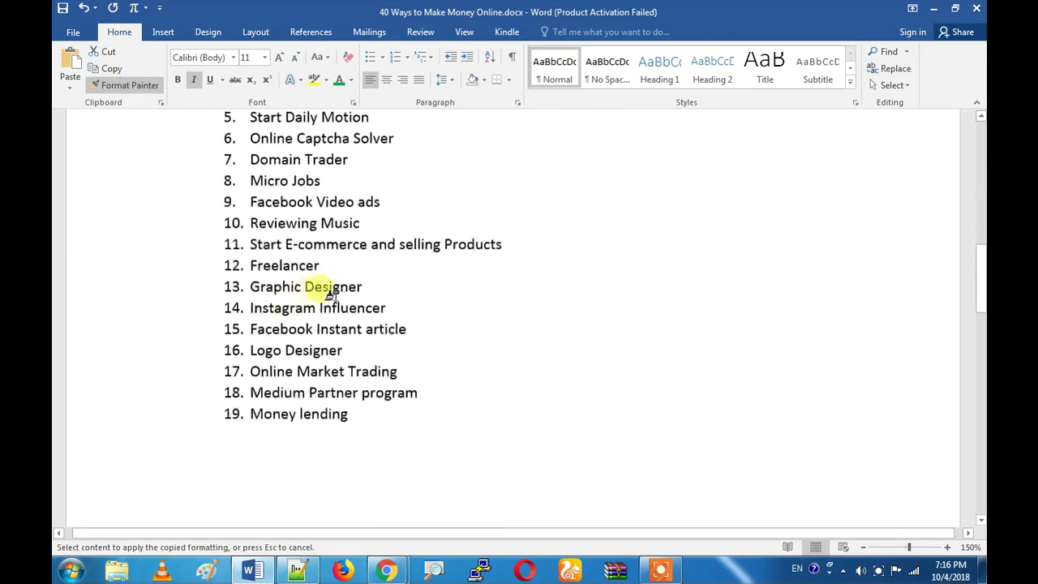
{"action": "left_click_drag", "start_coordinate": [371, 287], "coordinate": [262, 283]}
{"action": "left_click", "coordinate": [342, 328]}
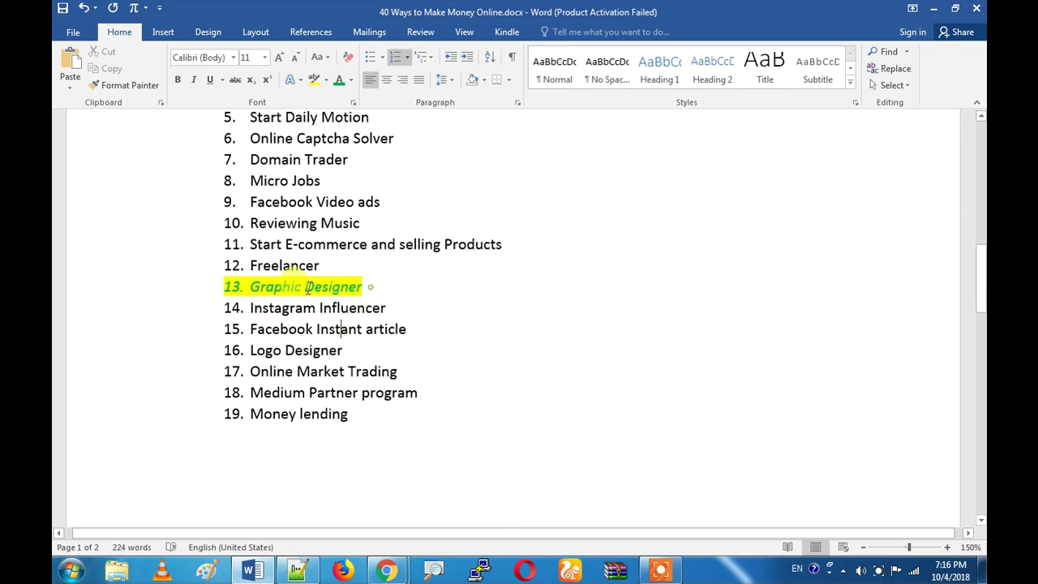
{"action": "left_click_drag", "start_coordinate": [367, 287], "coordinate": [241, 287]}
{"action": "left_click", "coordinate": [106, 86]}
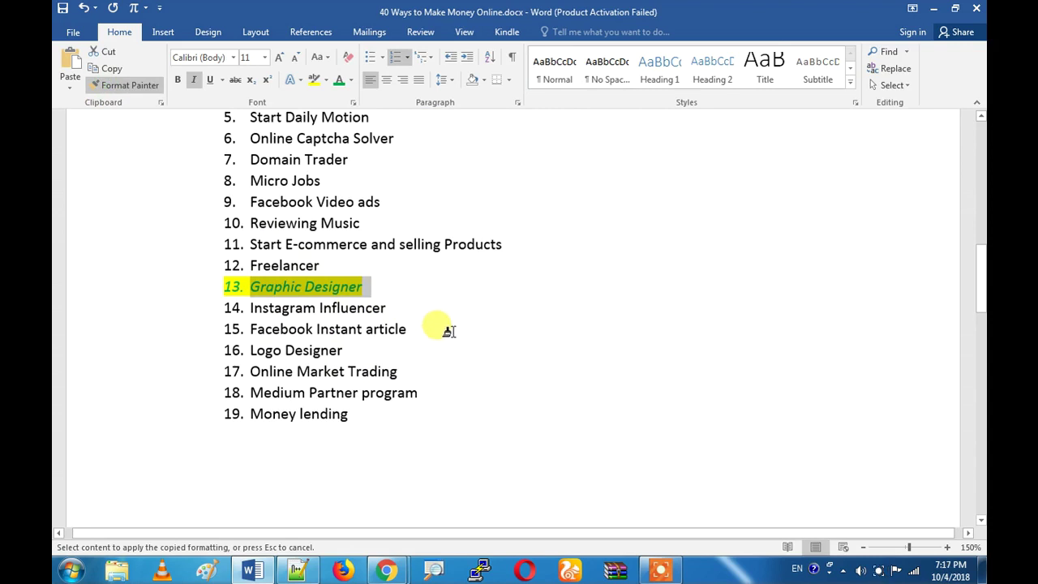
- Undo the formatting accidentally applied to 'Money' in the title, then switch to Chrome
{"action": "scroll", "coordinate": [446, 331], "scroll_direction": "up", "scroll_amount": 15}
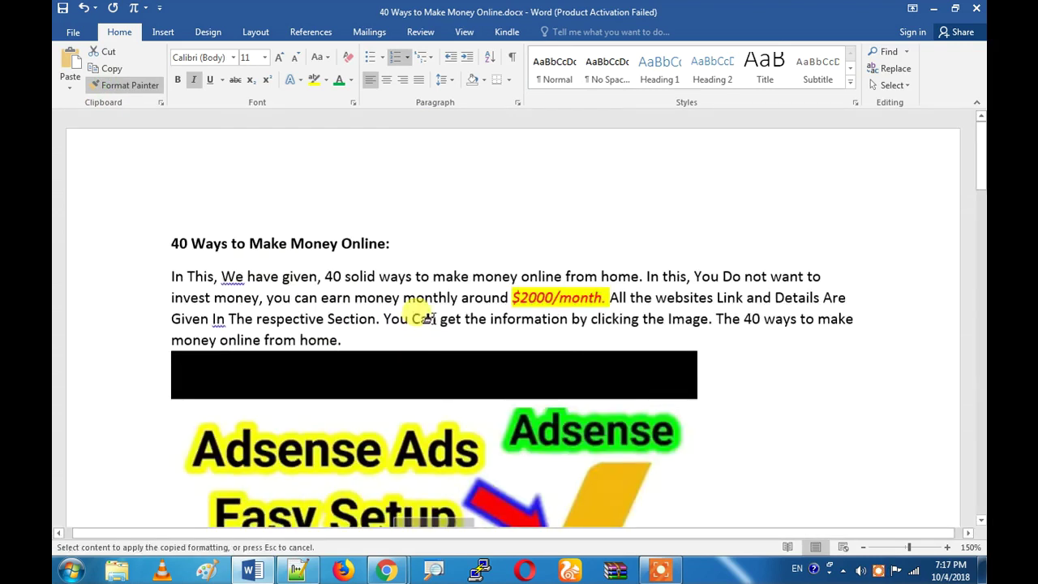
{"action": "scroll", "coordinate": [426, 319], "scroll_direction": "down", "scroll_amount": 4}
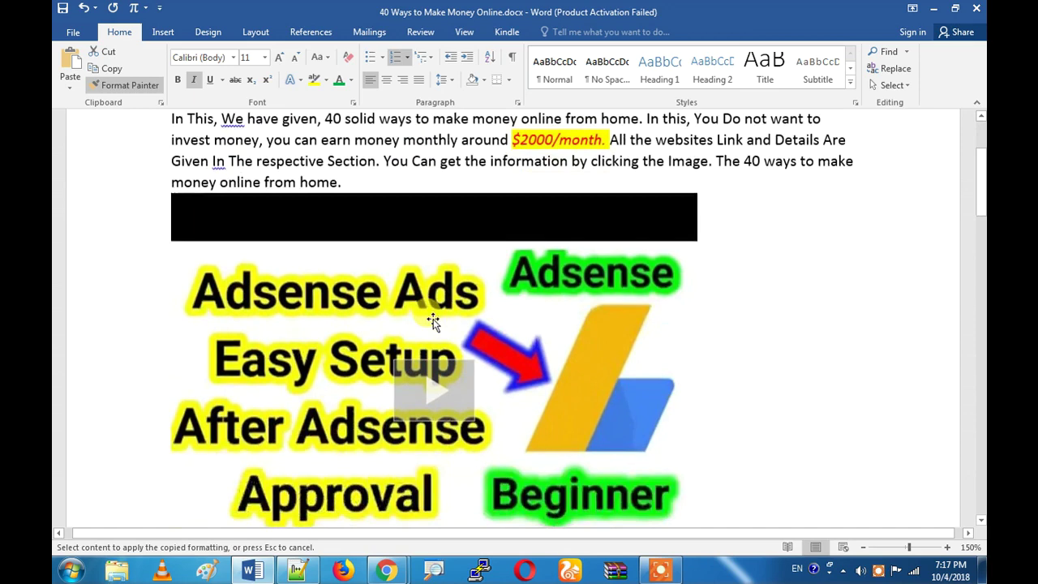
{"action": "scroll", "coordinate": [426, 319], "scroll_direction": "up", "scroll_amount": 4}
{"action": "left_click", "coordinate": [312, 243]}
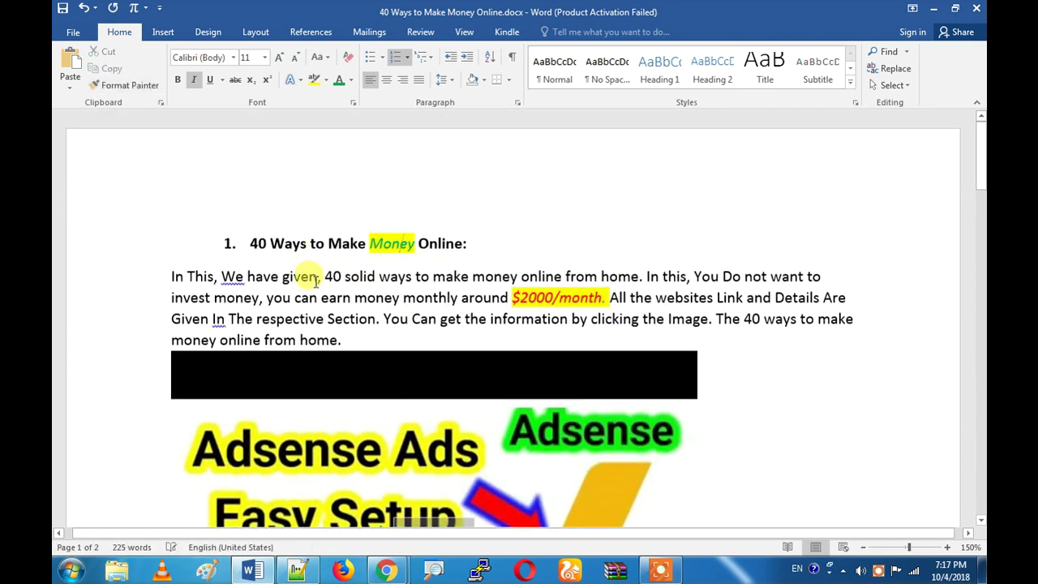
{"action": "key", "text": "ctrl+z"}
{"action": "left_click", "coordinate": [324, 313]}
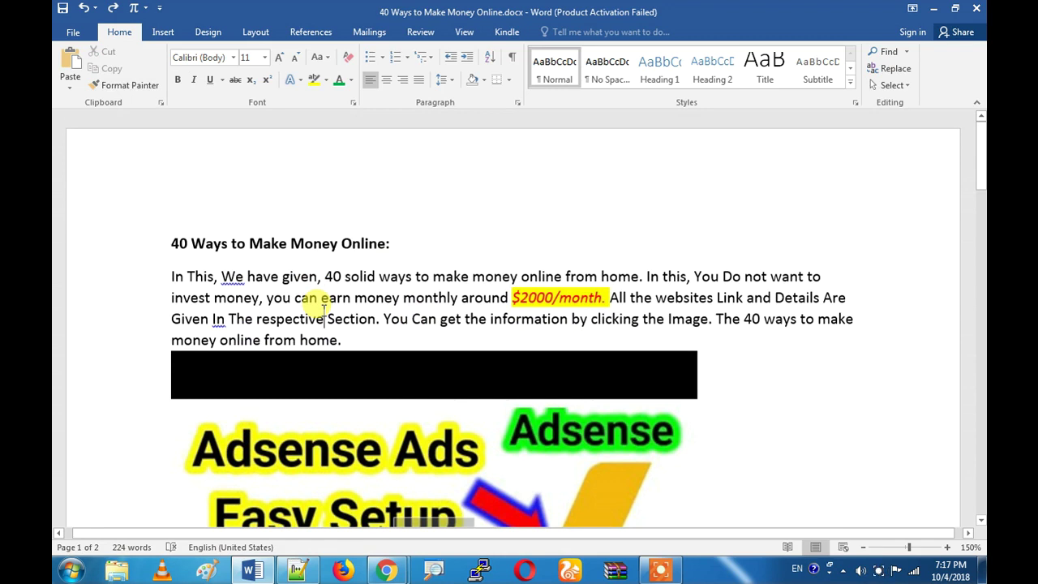
{"action": "left_click", "coordinate": [245, 245]}
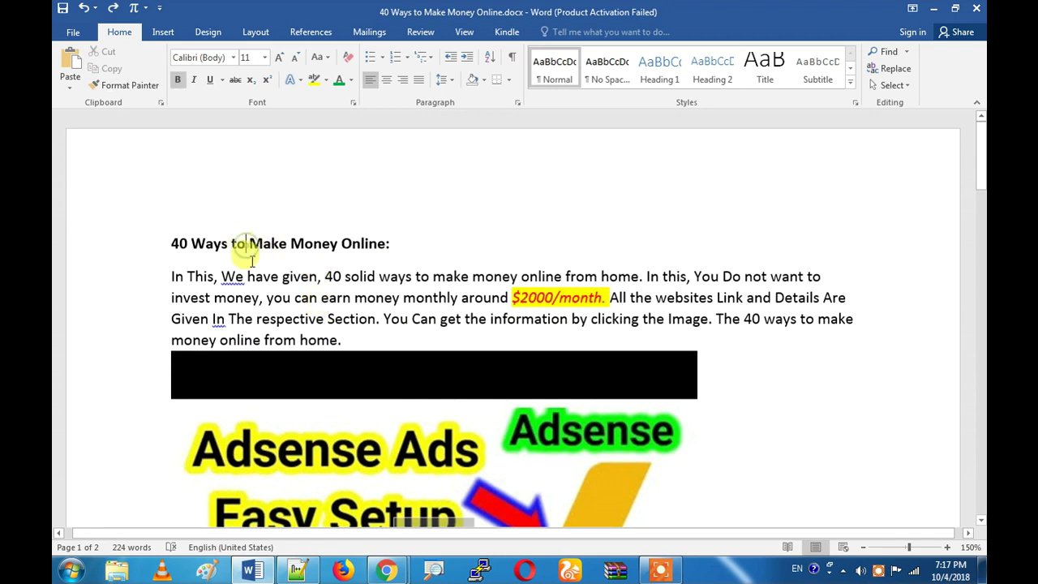
{"action": "left_click", "coordinate": [386, 570]}
{"action": "left_click", "coordinate": [329, 522]}
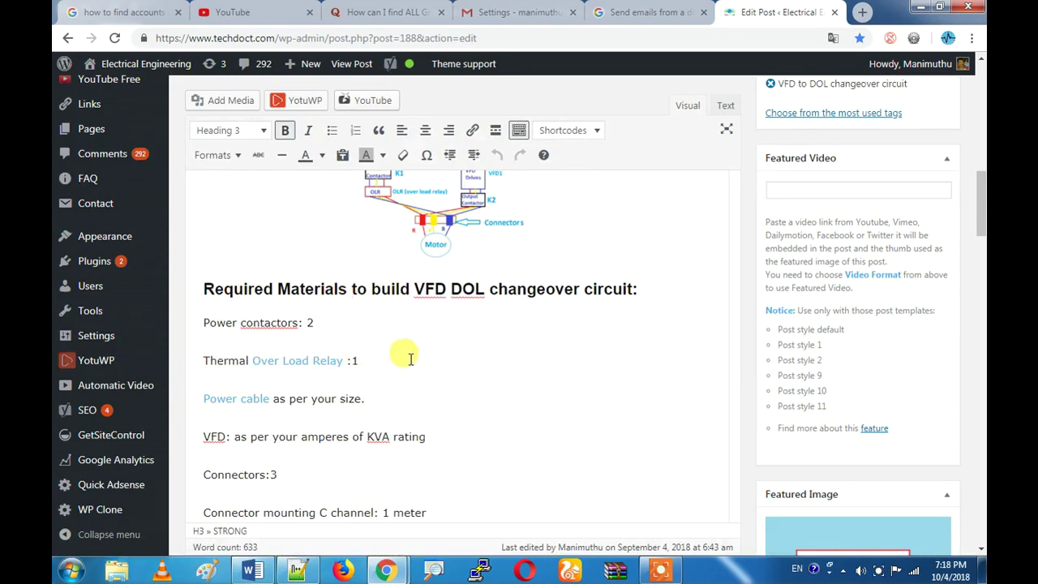
- Scroll the WordPress post and check the paragraph format list, leaving it unchanged
{"action": "scroll", "coordinate": [411, 359], "scroll_direction": "up", "scroll_amount": 5}
{"action": "scroll", "coordinate": [410, 359], "scroll_direction": "down", "scroll_amount": 3}
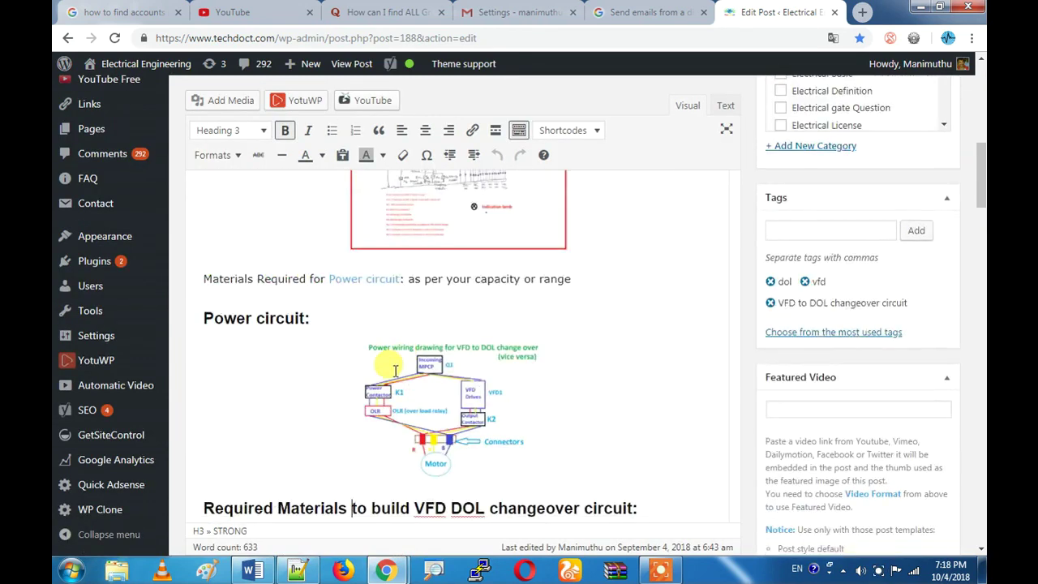
{"action": "scroll", "coordinate": [395, 371], "scroll_direction": "down", "scroll_amount": 4}
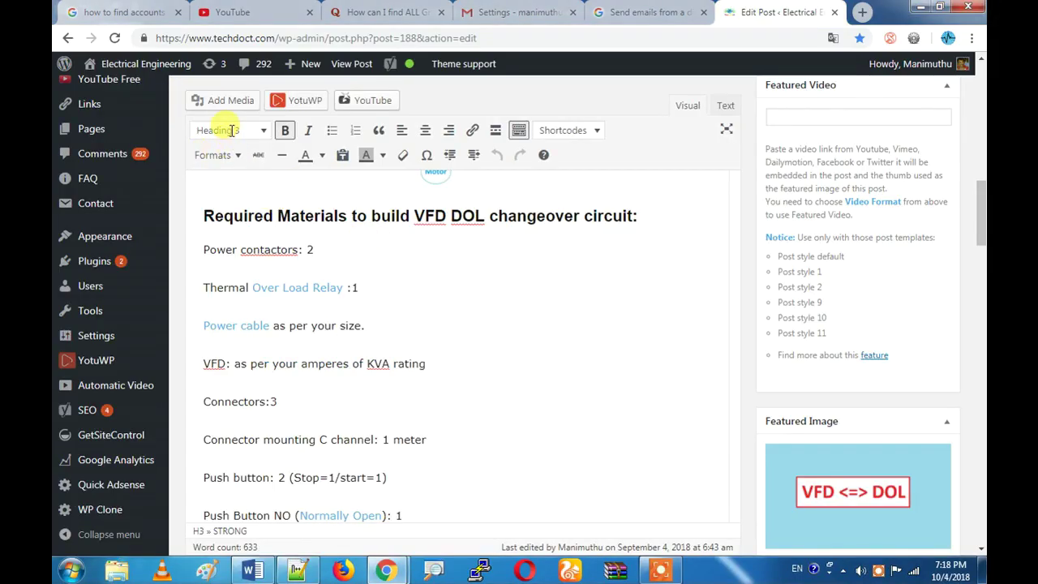
{"action": "left_click", "coordinate": [243, 133]}
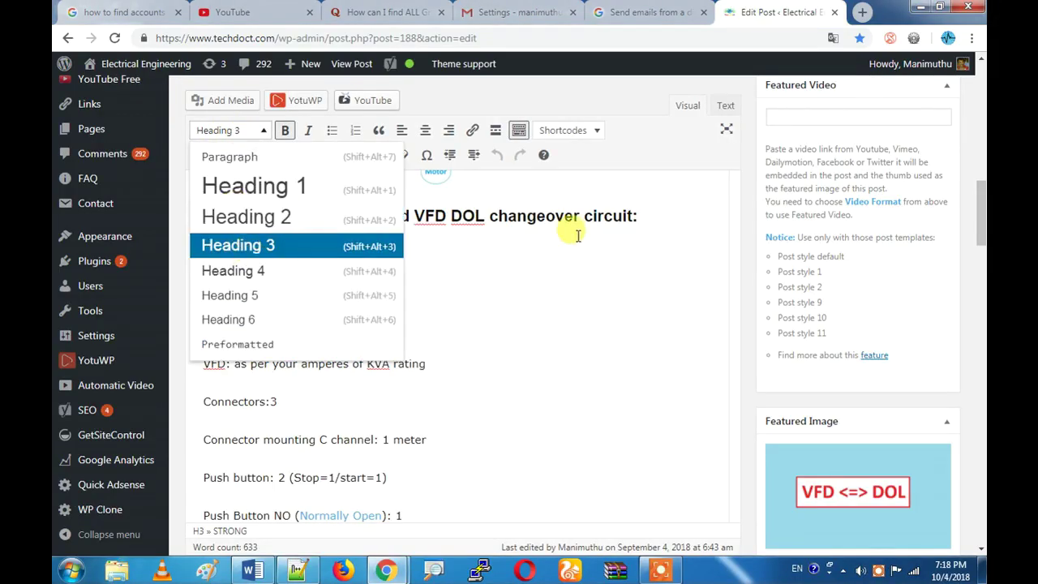
{"action": "left_click", "coordinate": [490, 213]}
- Turn the 'Control contactor: 1' line into a Heading 3
{"action": "scroll", "coordinate": [364, 236], "scroll_direction": "down", "scroll_amount": 4}
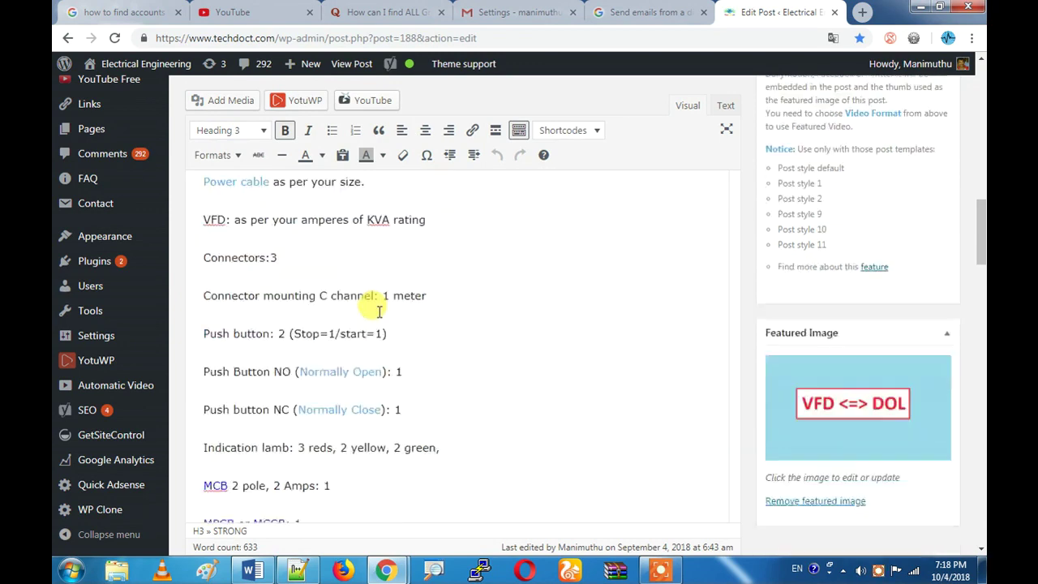
{"action": "scroll", "coordinate": [297, 389], "scroll_direction": "down", "scroll_amount": 2}
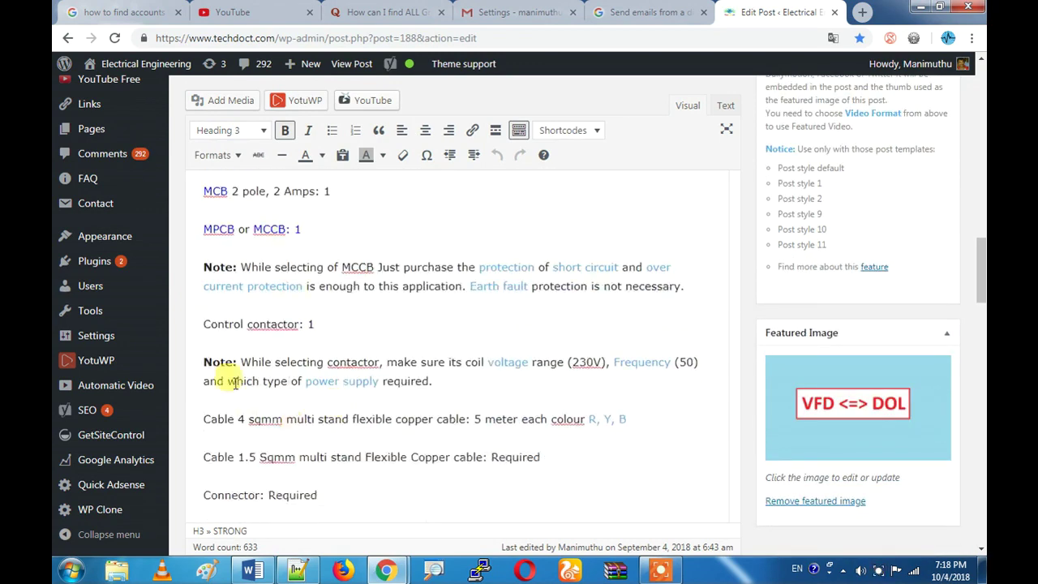
{"action": "left_click", "coordinate": [233, 329]}
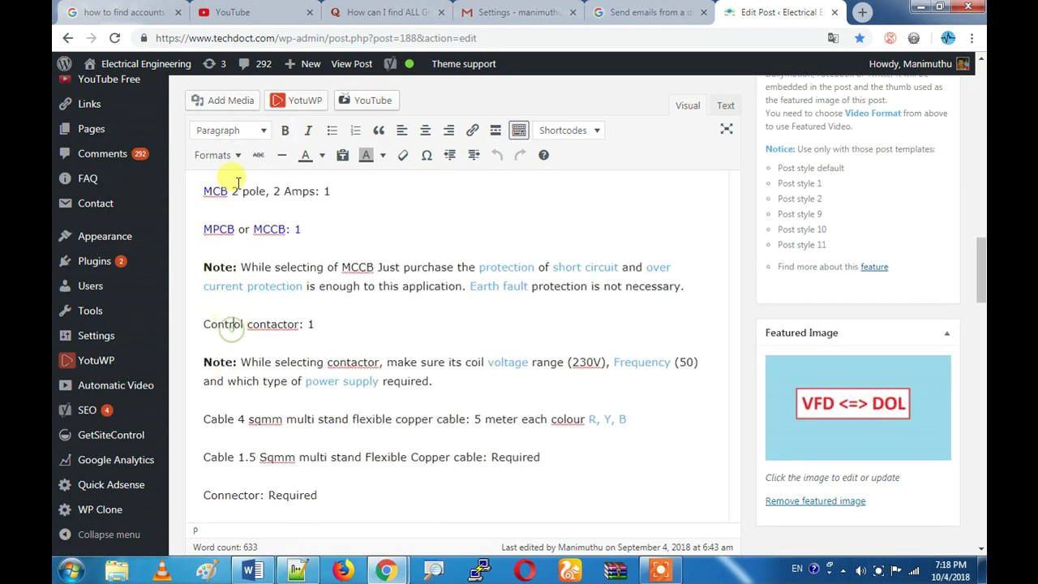
{"action": "left_click", "coordinate": [237, 138]}
{"action": "left_click", "coordinate": [240, 244]}
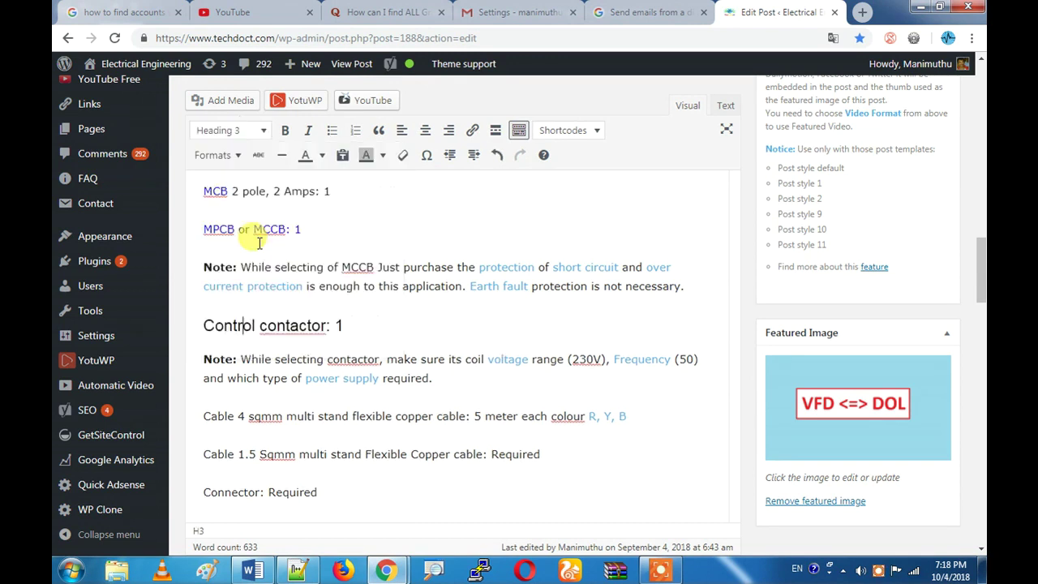
- Select the Control contactor text and bring the Word document back to the front
{"action": "left_click_drag", "start_coordinate": [223, 325], "coordinate": [328, 325]}
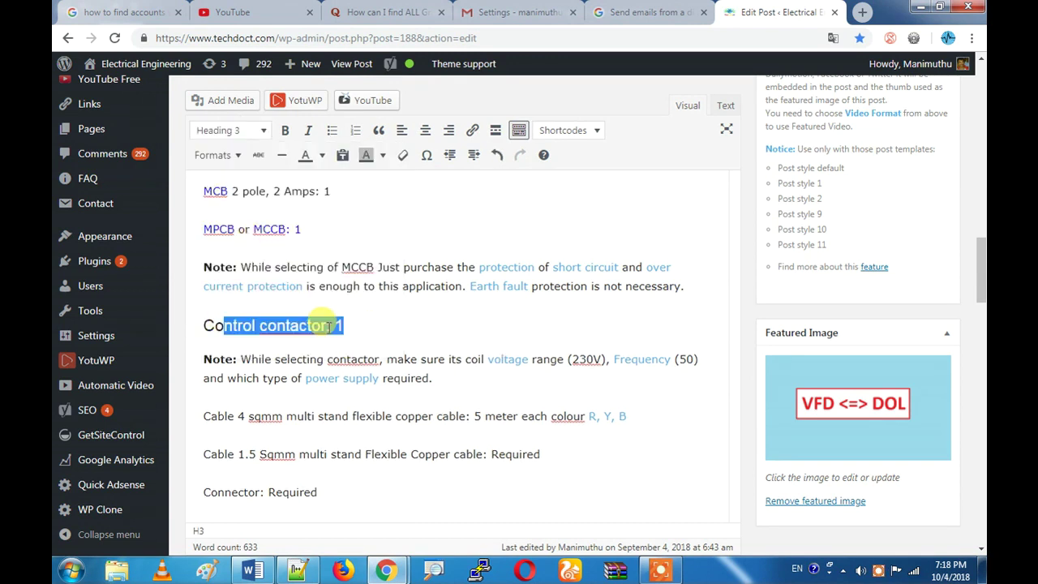
{"action": "left_click", "coordinate": [328, 325]}
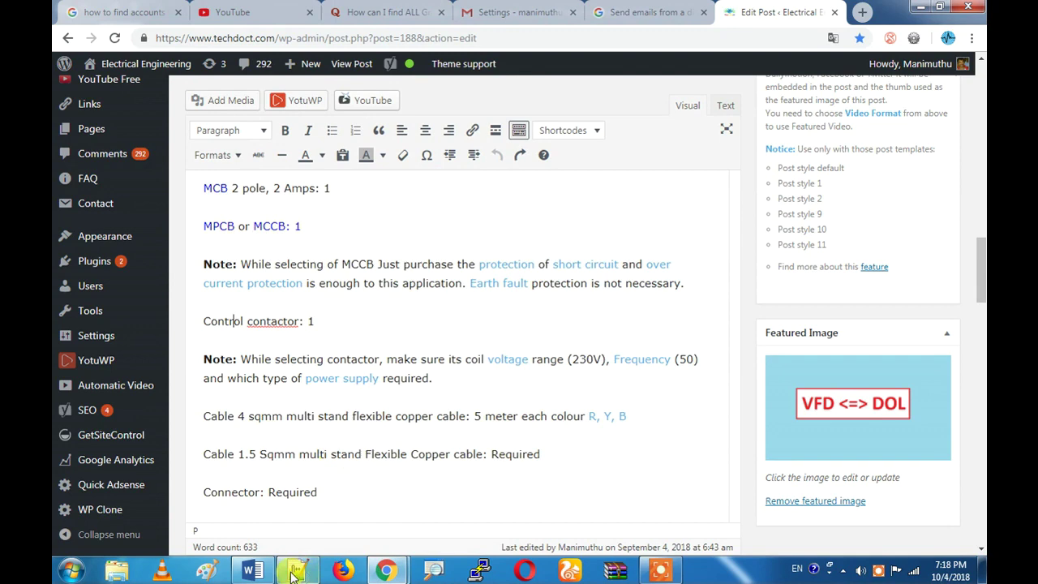
{"action": "left_click", "coordinate": [253, 570]}
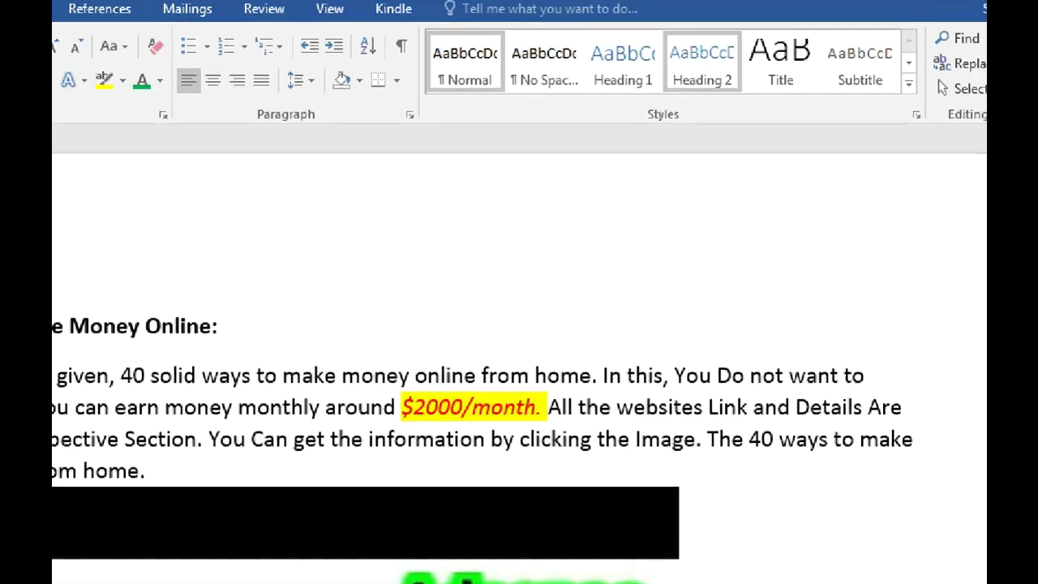
- Apply the Heading 2 style to the title '40 Ways to Make Money Online:'
{"action": "left_click", "coordinate": [735, 78]}
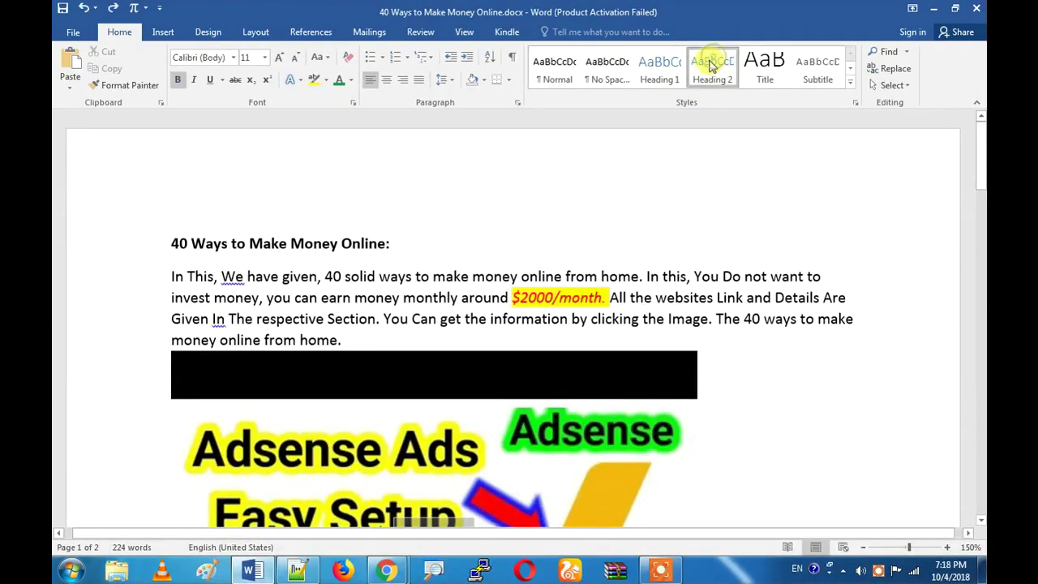
{"action": "left_click", "coordinate": [720, 59]}
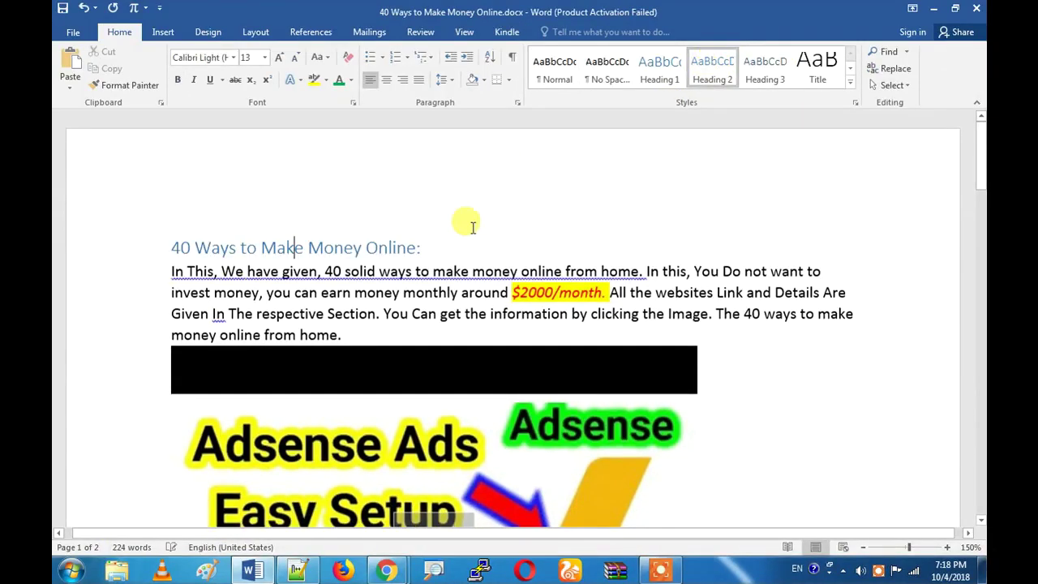
- Modify the Heading 2 style to use the Aharoni font at 24 pt
{"action": "right_click", "coordinate": [720, 71]}
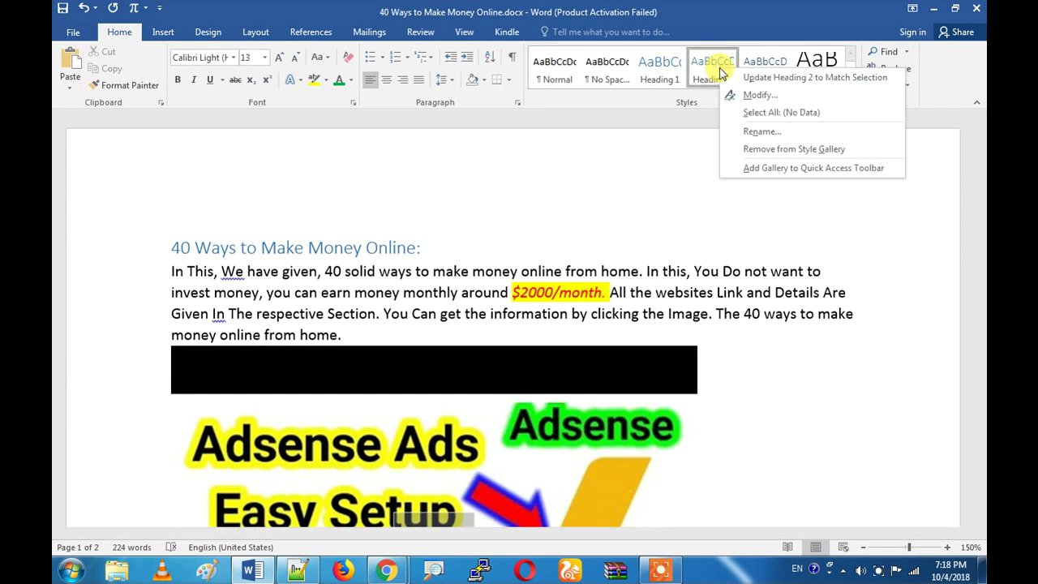
{"action": "left_click", "coordinate": [750, 95]}
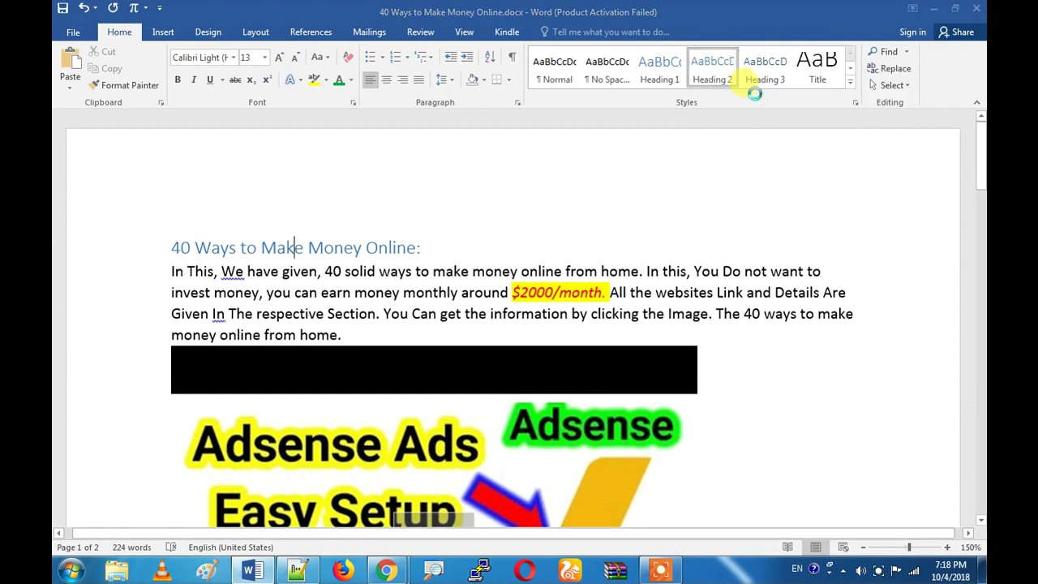
{"action": "left_click_drag", "start_coordinate": [550, 81], "coordinate": [697, 131]}
{"action": "left_click", "coordinate": [593, 260]}
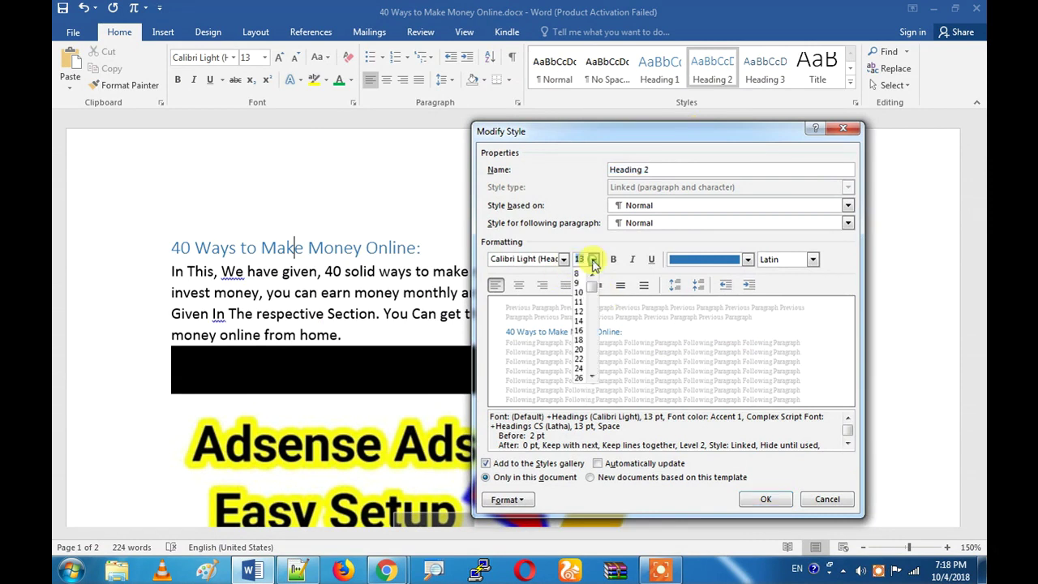
{"action": "left_click", "coordinate": [579, 370]}
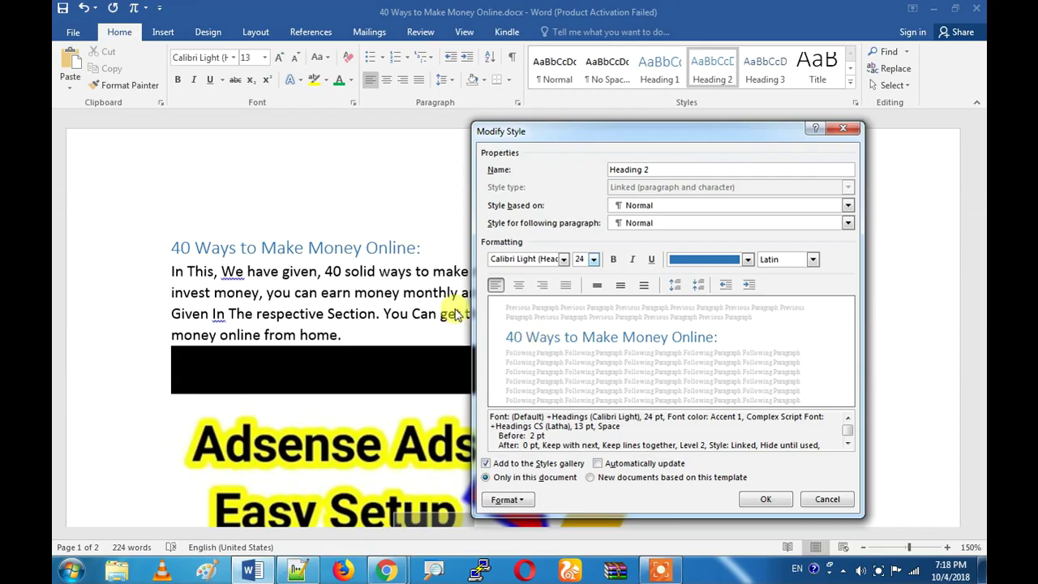
{"action": "left_click", "coordinate": [563, 259]}
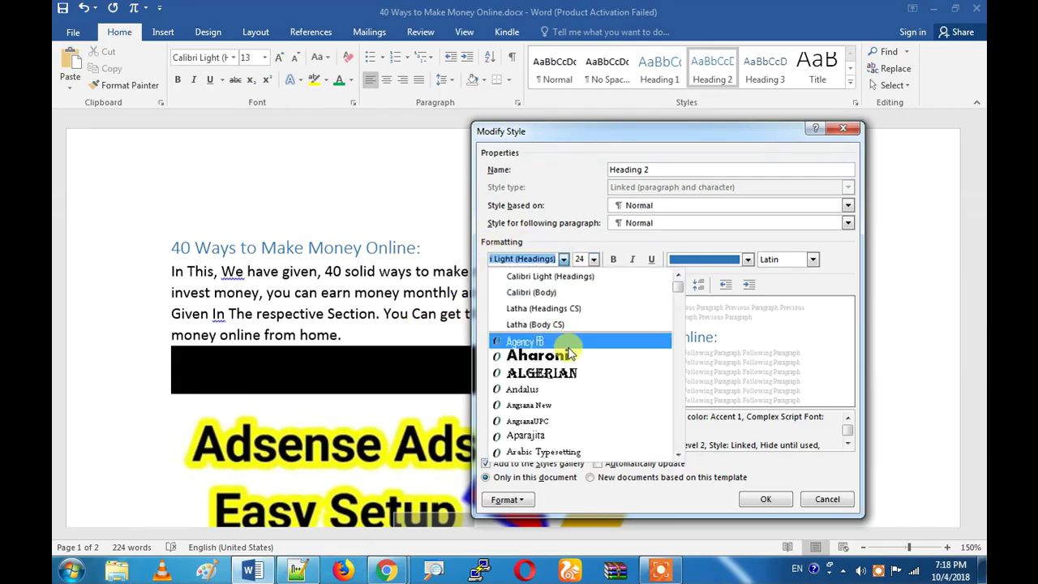
{"action": "left_click", "coordinate": [571, 357]}
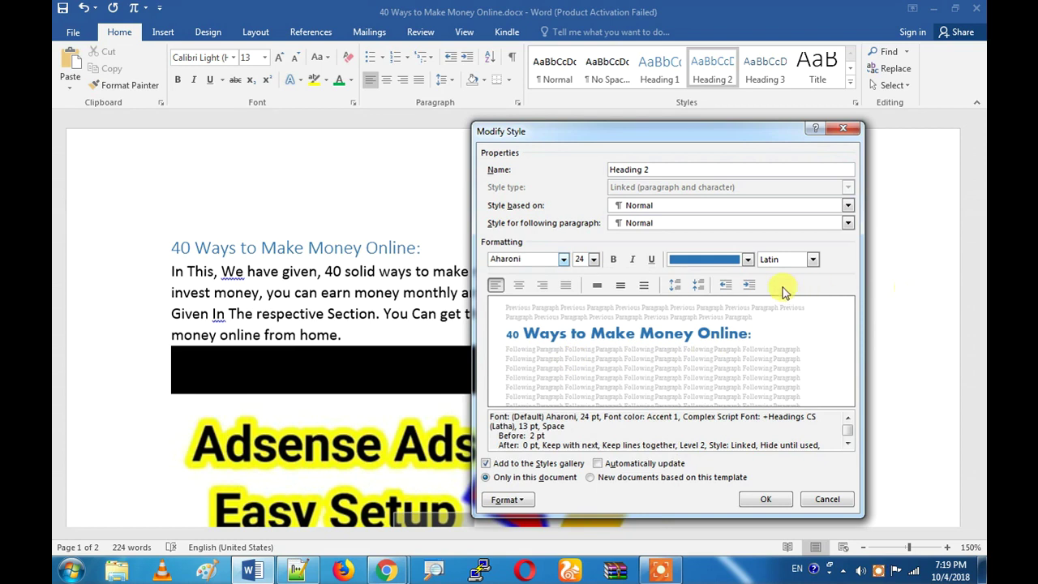
- Toggle bold, italic and underline on then off again, and confirm the Heading 2 changes
{"action": "left_click", "coordinate": [633, 260]}
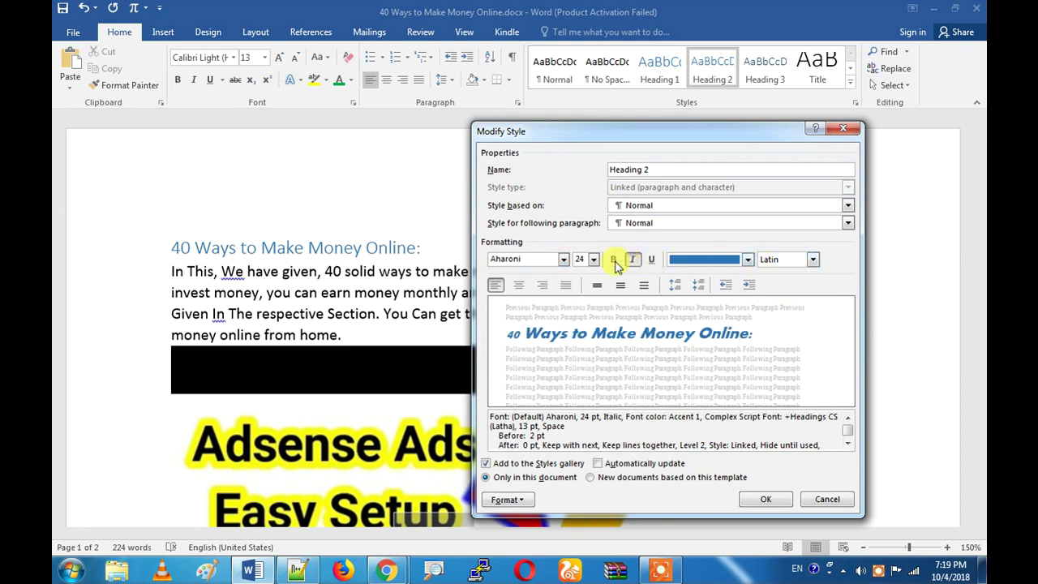
{"action": "left_click", "coordinate": [614, 260]}
{"action": "left_click", "coordinate": [652, 260]}
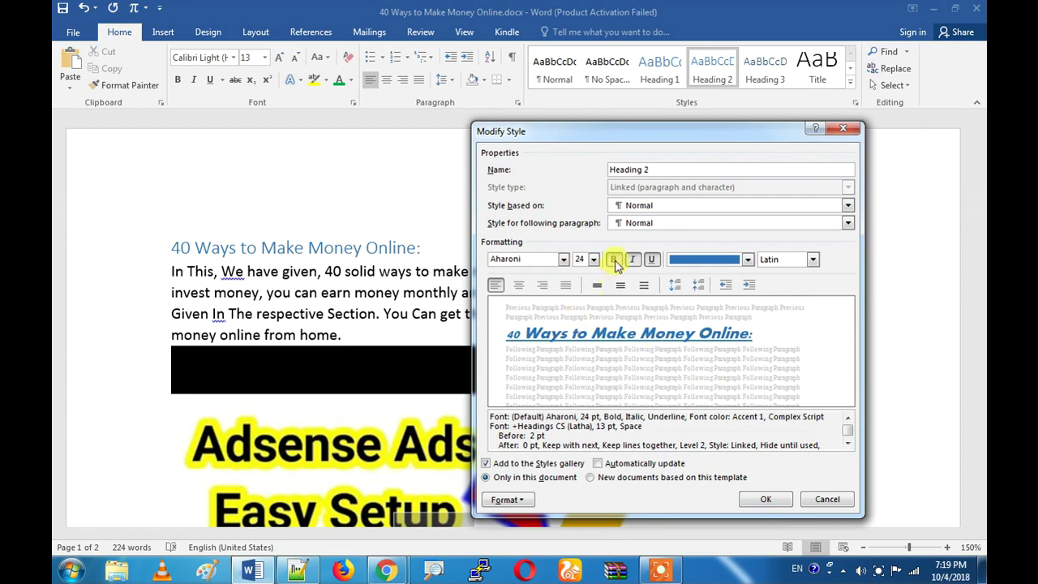
{"action": "left_click", "coordinate": [614, 259]}
{"action": "left_click", "coordinate": [632, 259]}
{"action": "left_click", "coordinate": [650, 260]}
{"action": "left_click", "coordinate": [765, 499]}
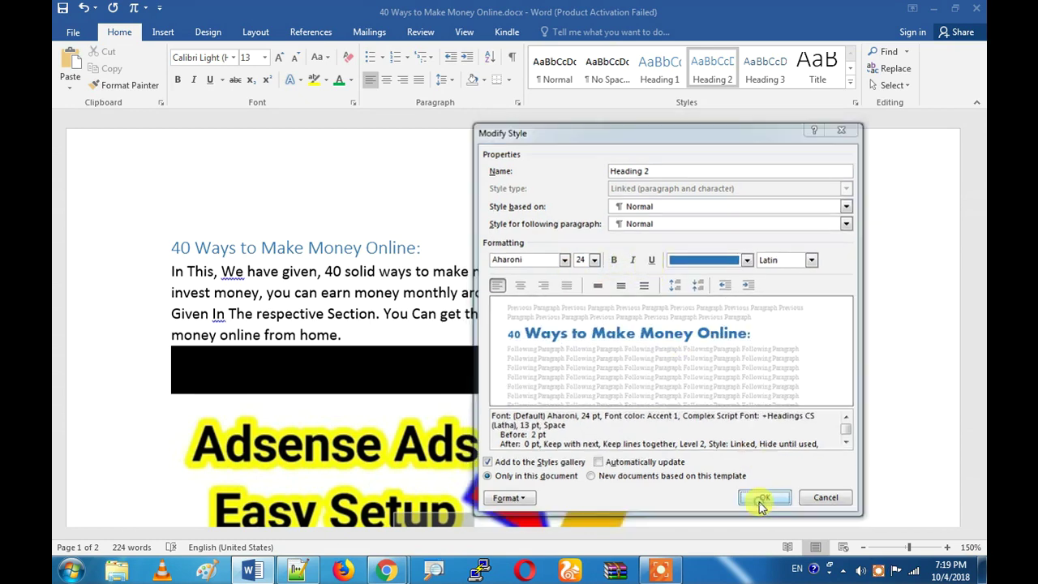
{"action": "left_click", "coordinate": [433, 247]}
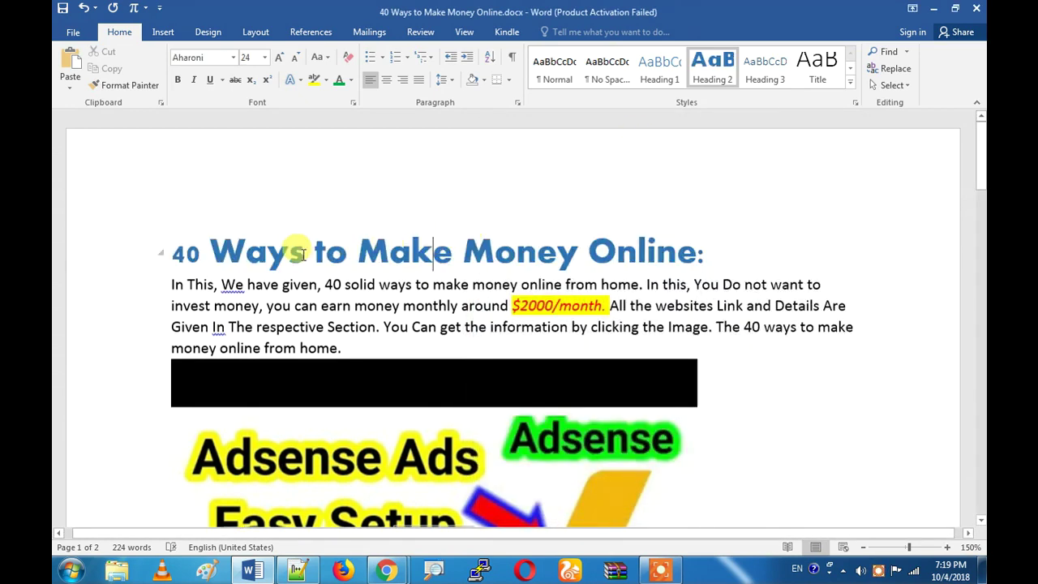
{"action": "scroll", "coordinate": [621, 225], "scroll_direction": "down", "scroll_amount": 12}
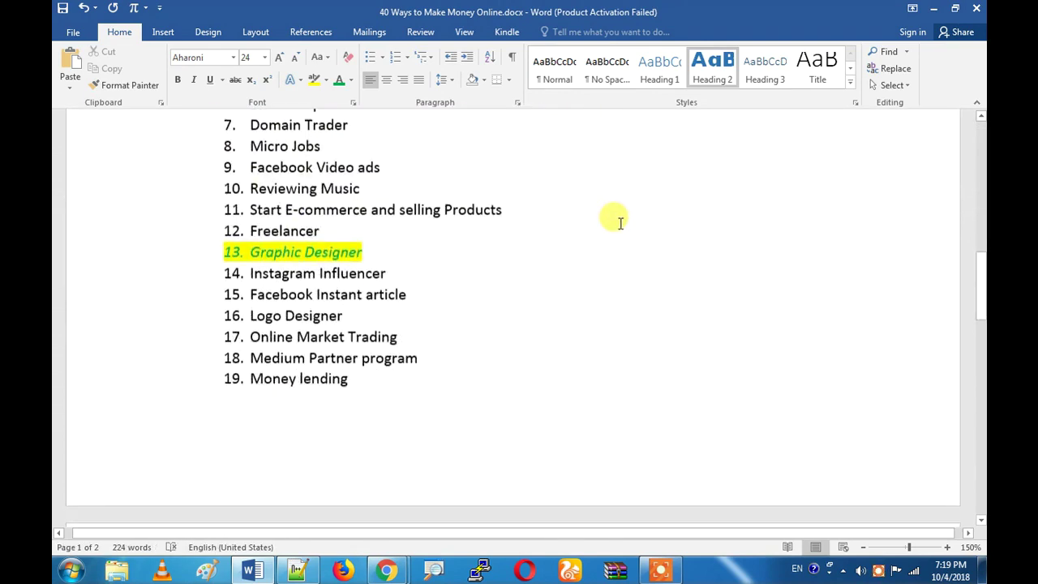
{"action": "scroll", "coordinate": [620, 223], "scroll_direction": "down", "scroll_amount": 10}
{"action": "scroll", "coordinate": [247, 316], "scroll_direction": "up", "scroll_amount": 2}
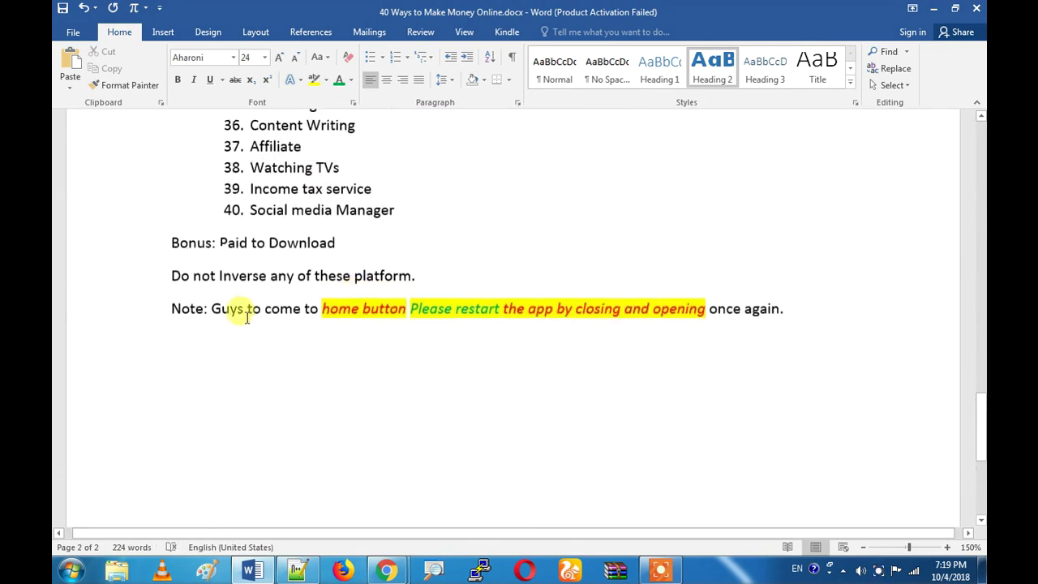
{"action": "left_click", "coordinate": [241, 278]}
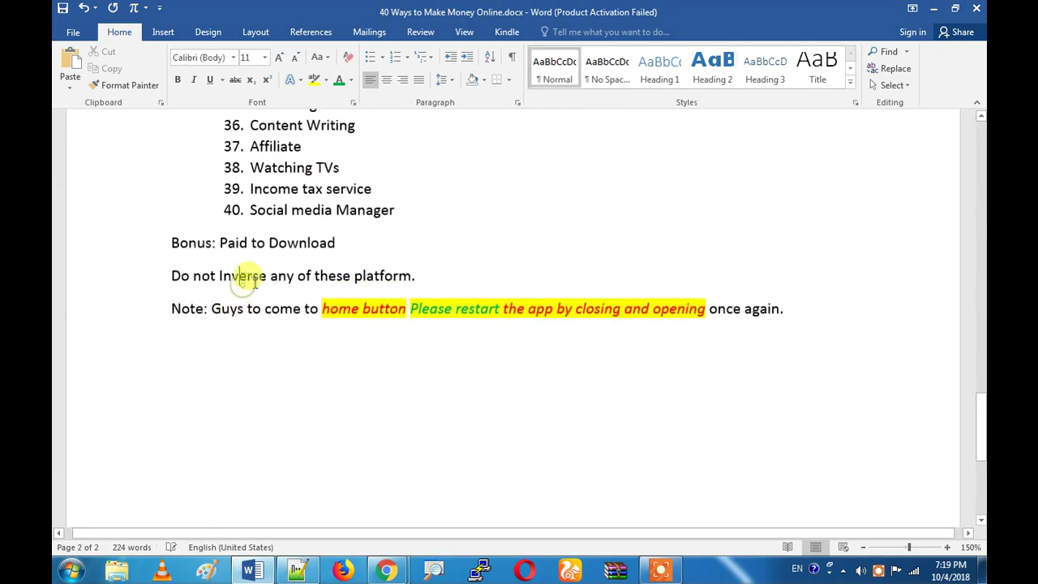
{"action": "left_click", "coordinate": [721, 74]}
{"action": "key", "text": "ctrl+z"}
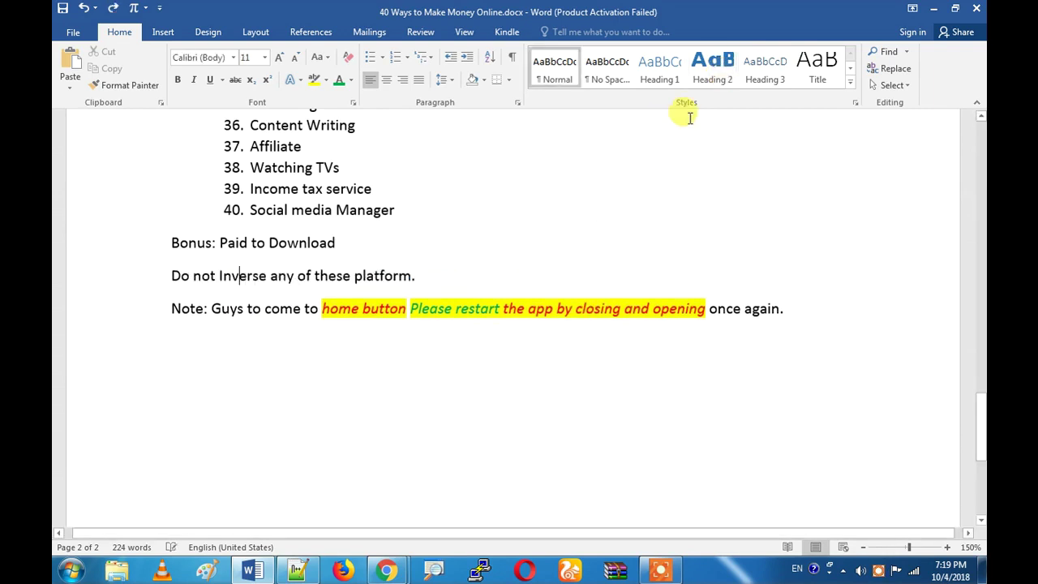
{"action": "right_click", "coordinate": [713, 60]}
{"action": "left_click", "coordinate": [408, 238]}
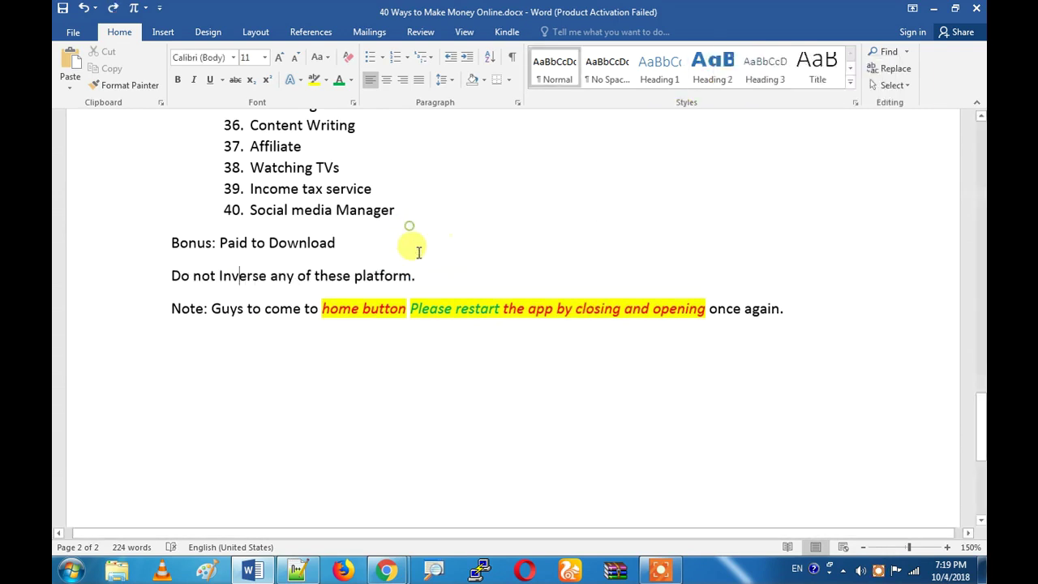
{"action": "scroll", "coordinate": [393, 258], "scroll_direction": "up", "scroll_amount": 6}
{"action": "scroll", "coordinate": [393, 267], "scroll_direction": "up", "scroll_amount": 15}
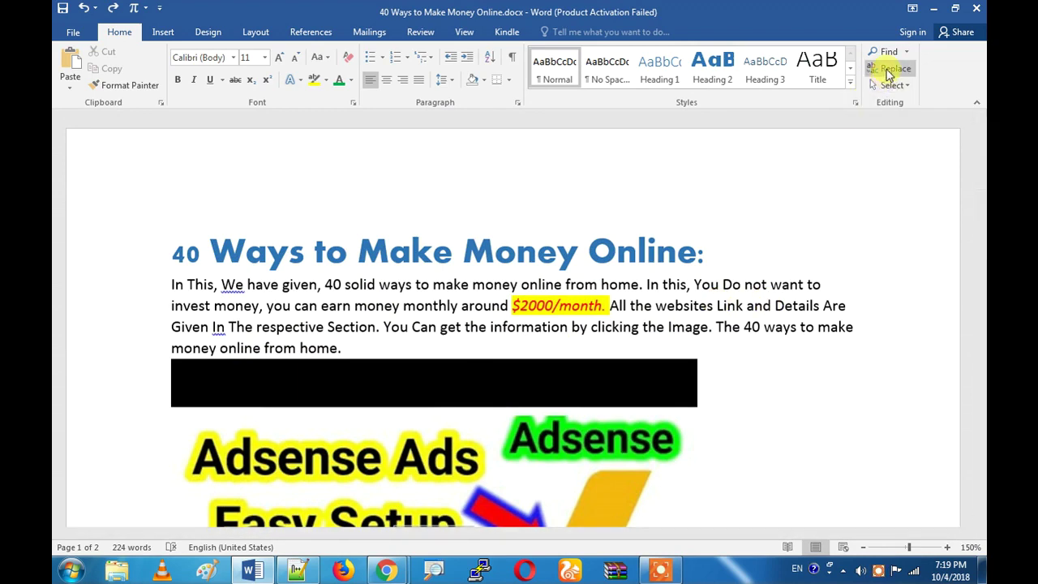
- Open Find and Replace and enter 'to' as the word to find, replacing with 'for'
{"action": "left_click", "coordinate": [890, 69]}
{"action": "left_click_drag", "start_coordinate": [619, 191], "coordinate": [610, 359]}
{"action": "left_click", "coordinate": [387, 286]}
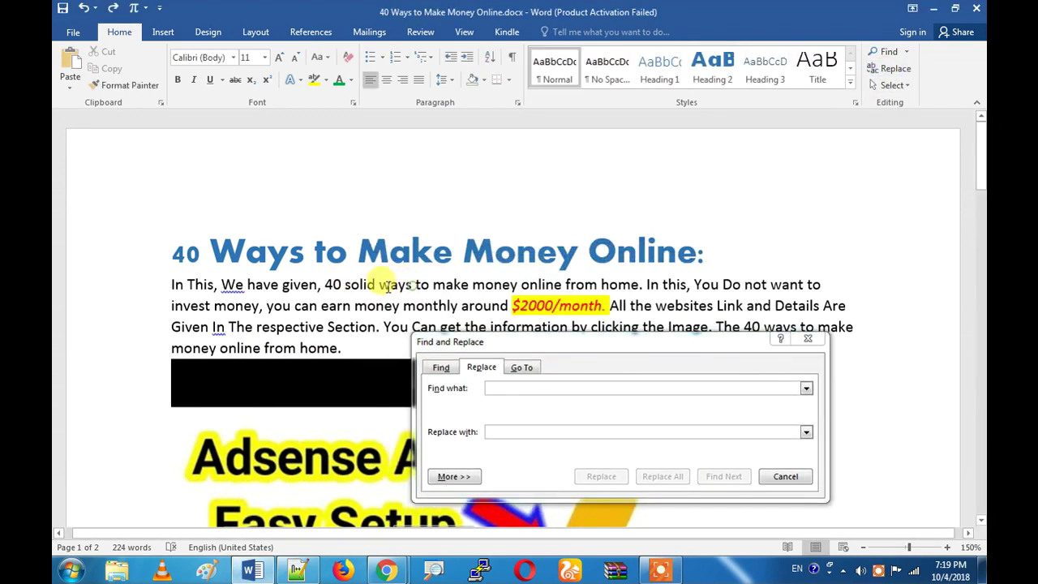
{"action": "left_click", "coordinate": [527, 387]}
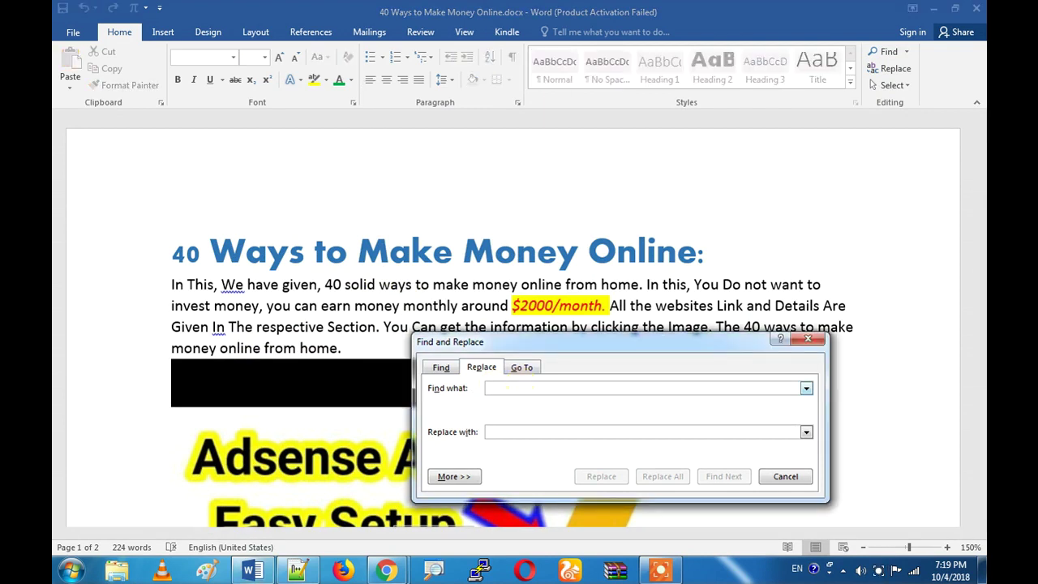
{"action": "type", "text": "to"}
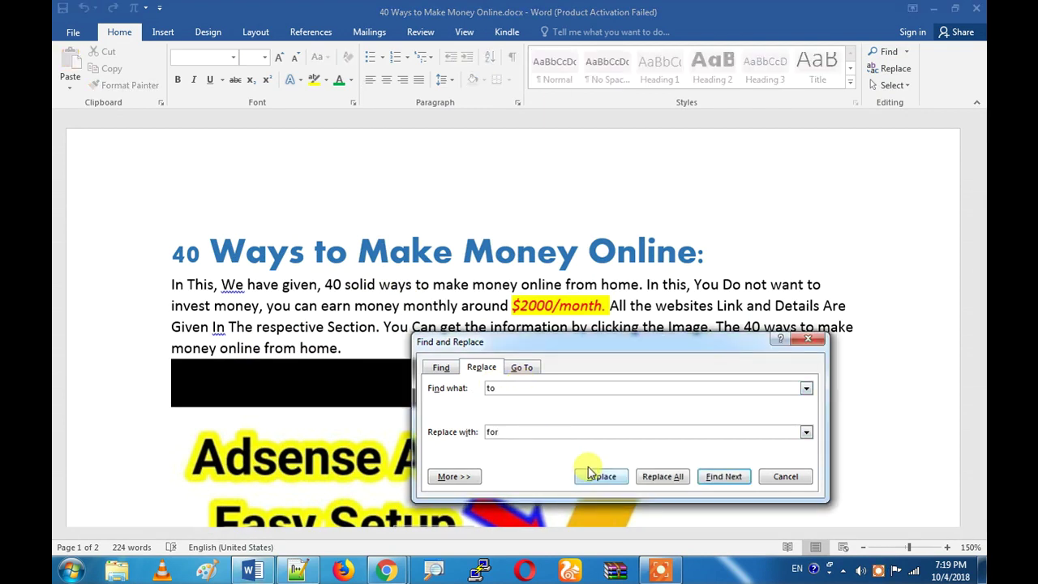
- Replace all 9 occurrences of 'to' with 'for', rerun Replace All, and close the dialog
{"action": "left_click", "coordinate": [649, 478]}
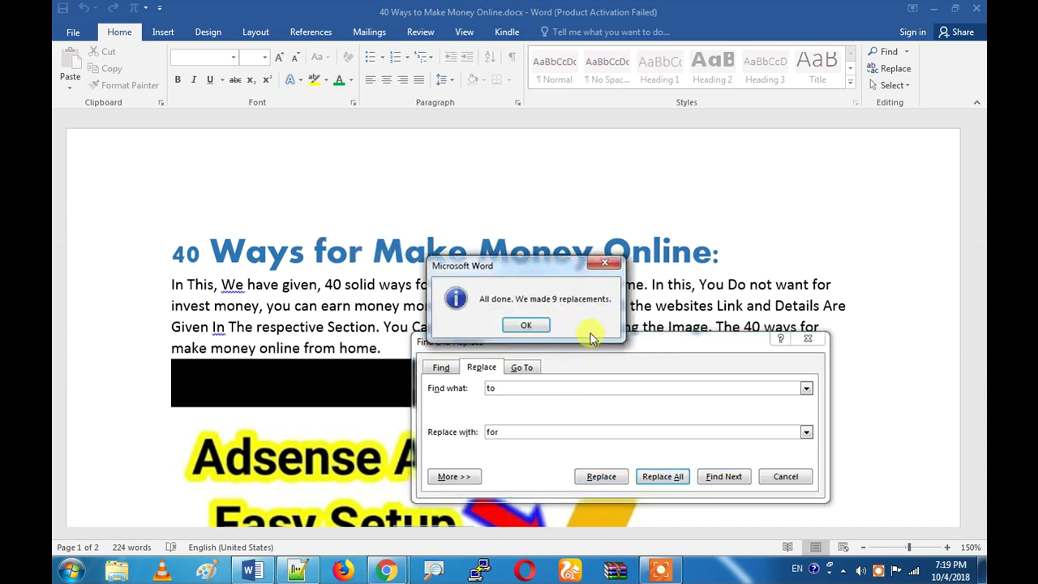
{"action": "left_click", "coordinate": [526, 326]}
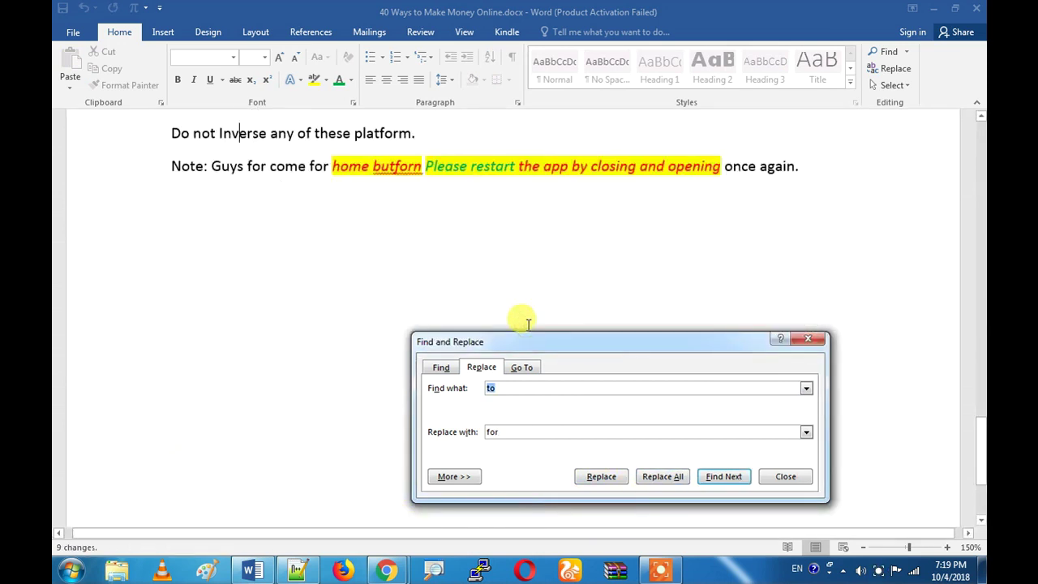
{"action": "left_click", "coordinate": [669, 481]}
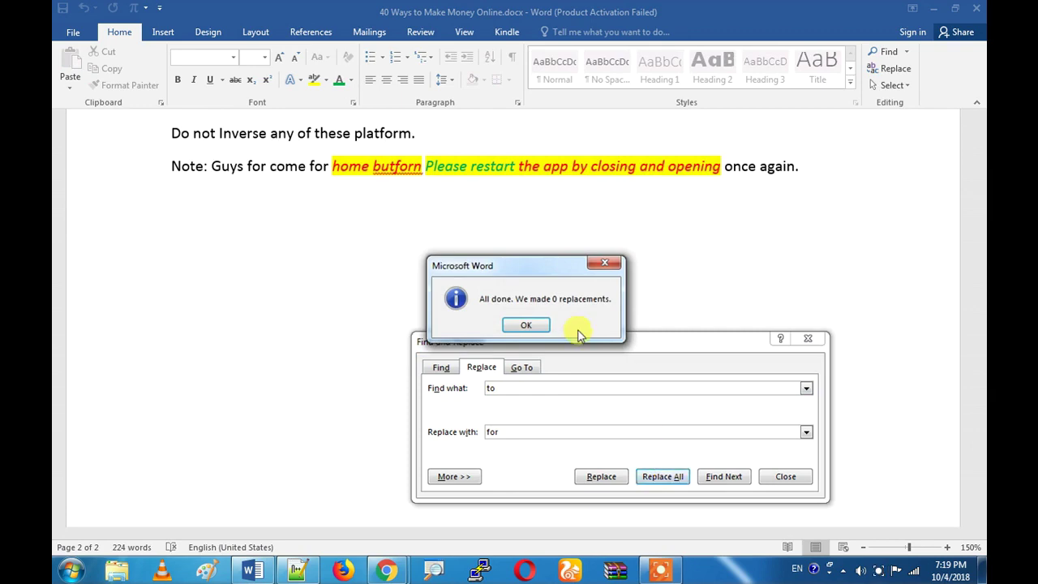
{"action": "left_click", "coordinate": [526, 326]}
{"action": "key", "text": "Escape"}
{"action": "scroll", "coordinate": [493, 308], "scroll_direction": "up", "scroll_amount": 6}
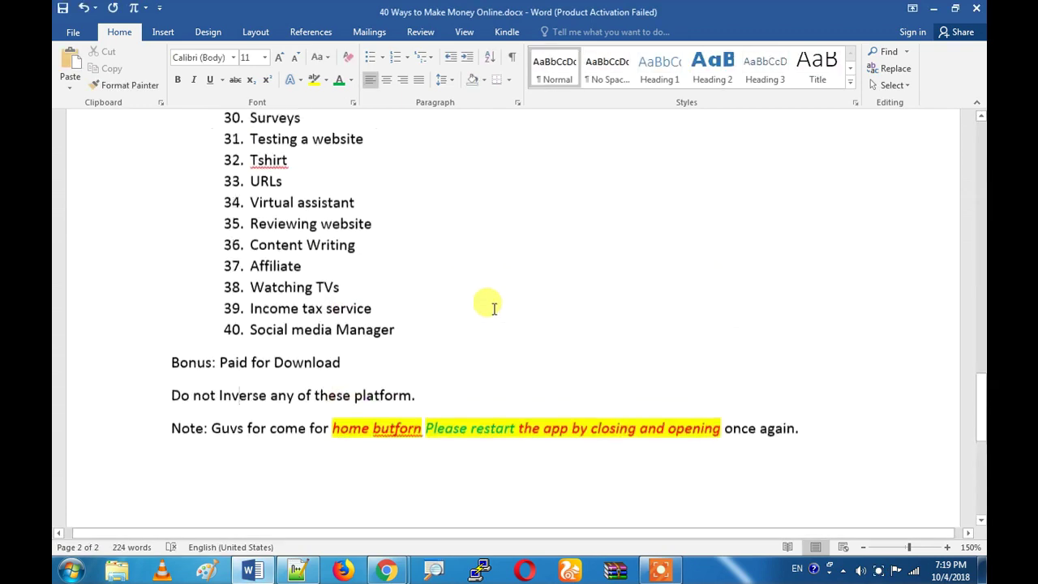
{"action": "scroll", "coordinate": [493, 308], "scroll_direction": "up", "scroll_amount": 20}
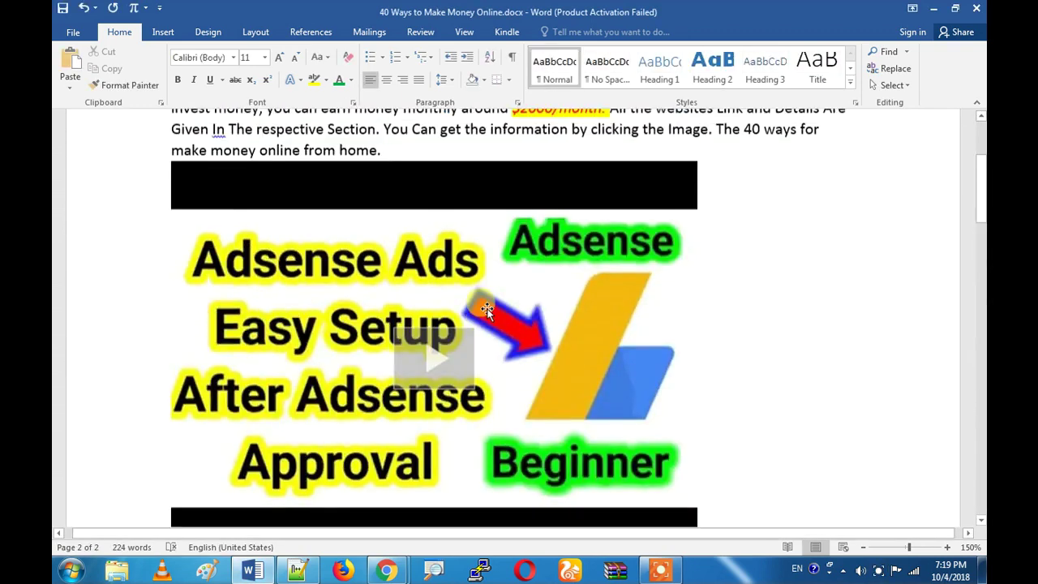